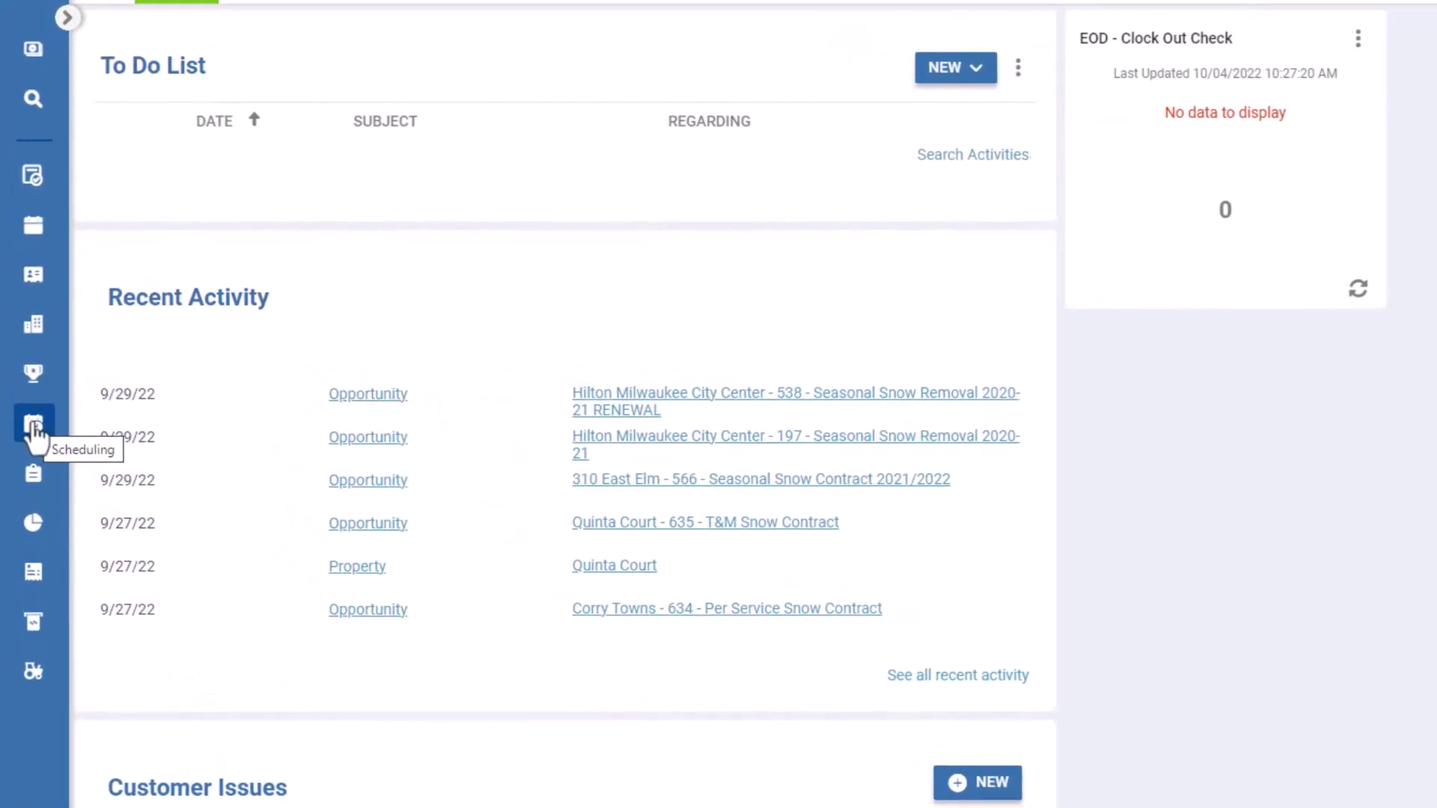
Open Manage Routes from the Scheduling area's More menu to list the seven active Snow routes.
left_click(30, 419)
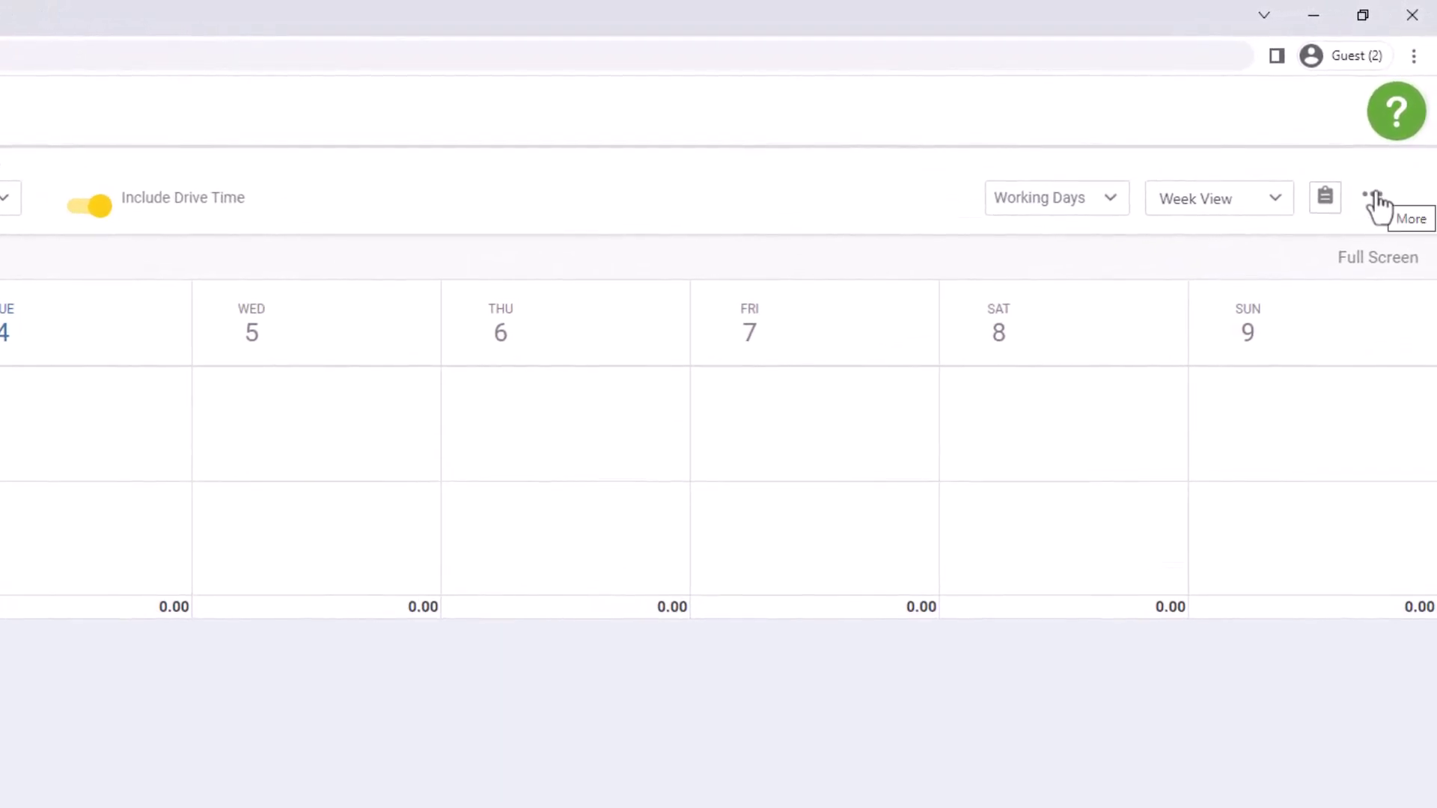
left_click(1374, 197)
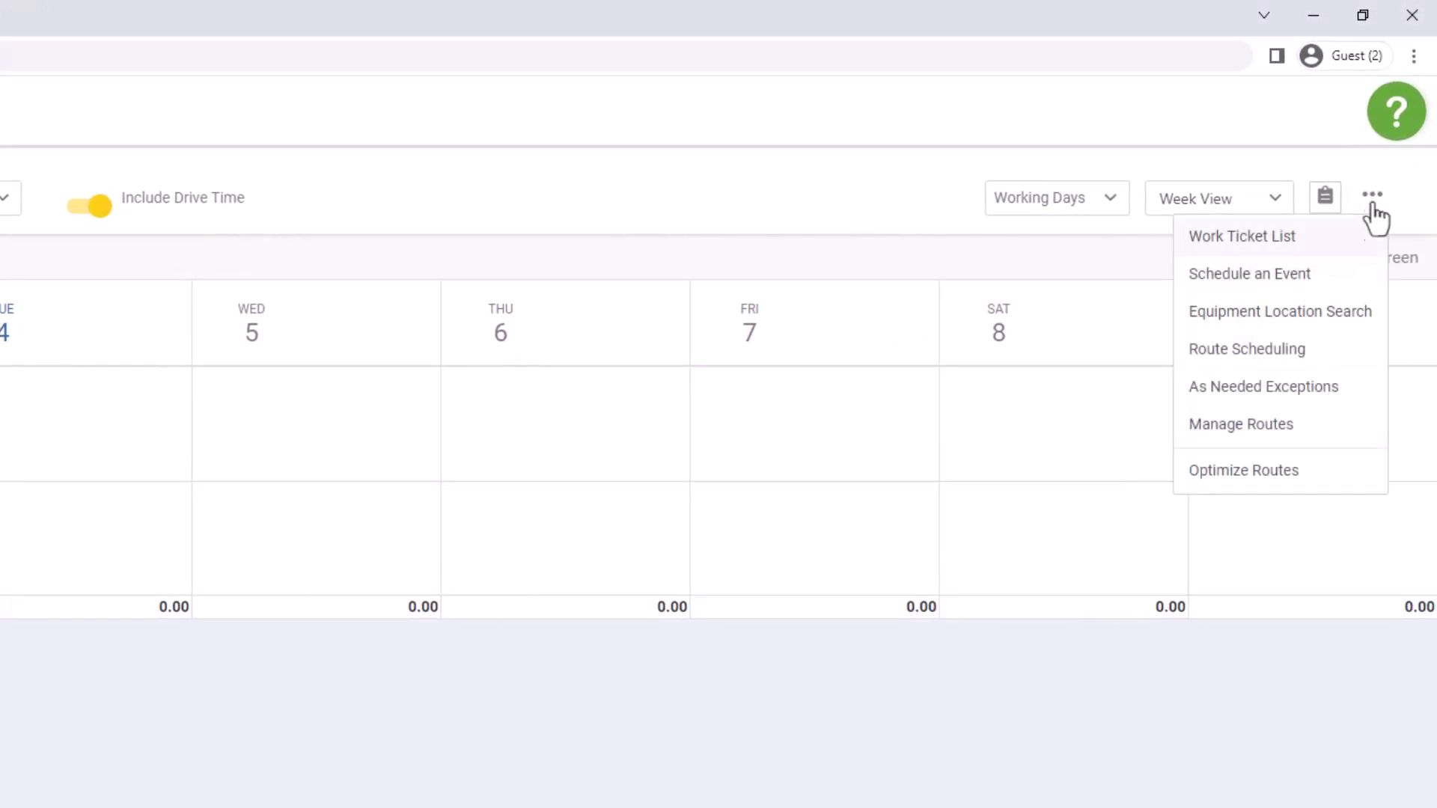
left_click(1307, 426)
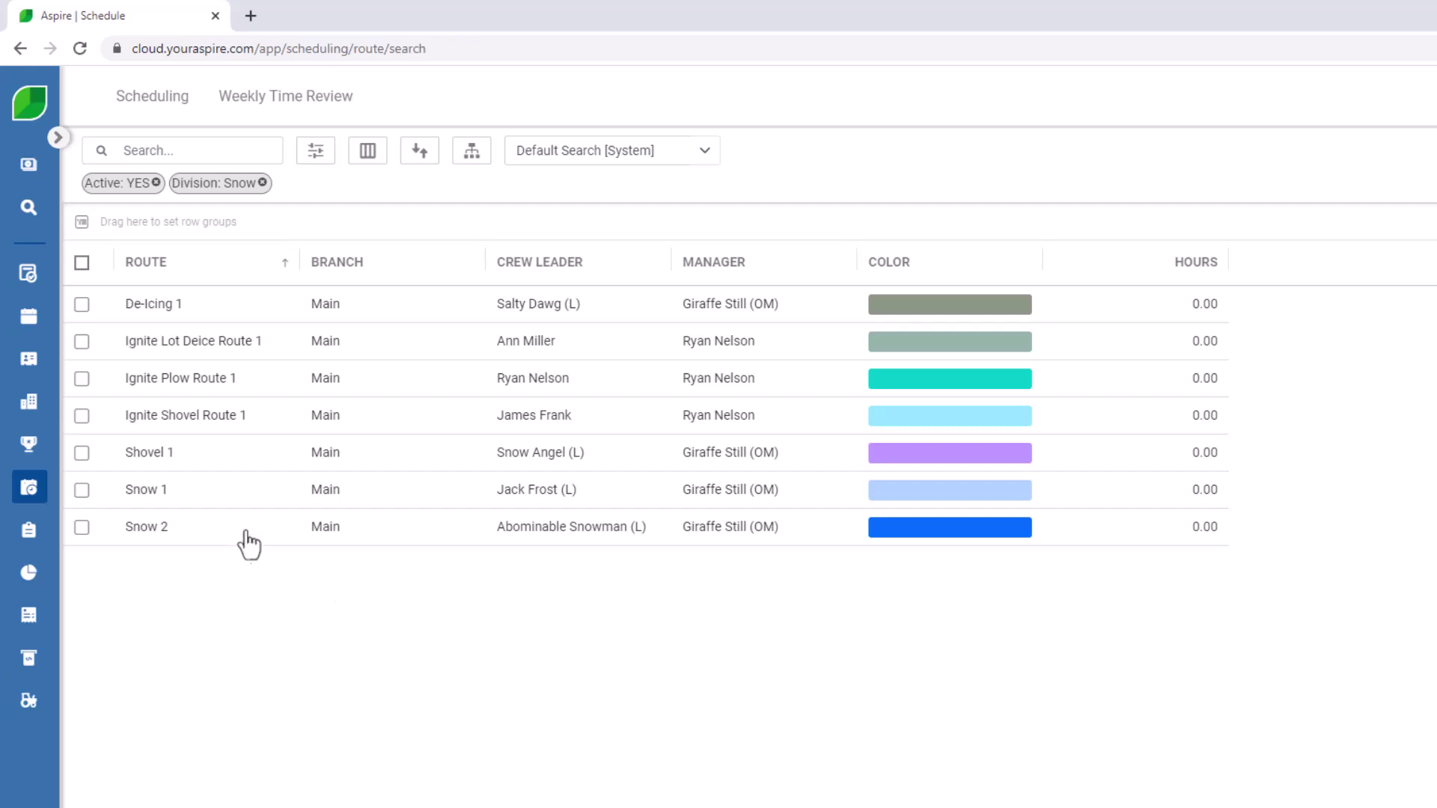
Open the Snow 1 route and add the properties Astar Inc., Corry Towns and Signet Park.
left_click(191, 497)
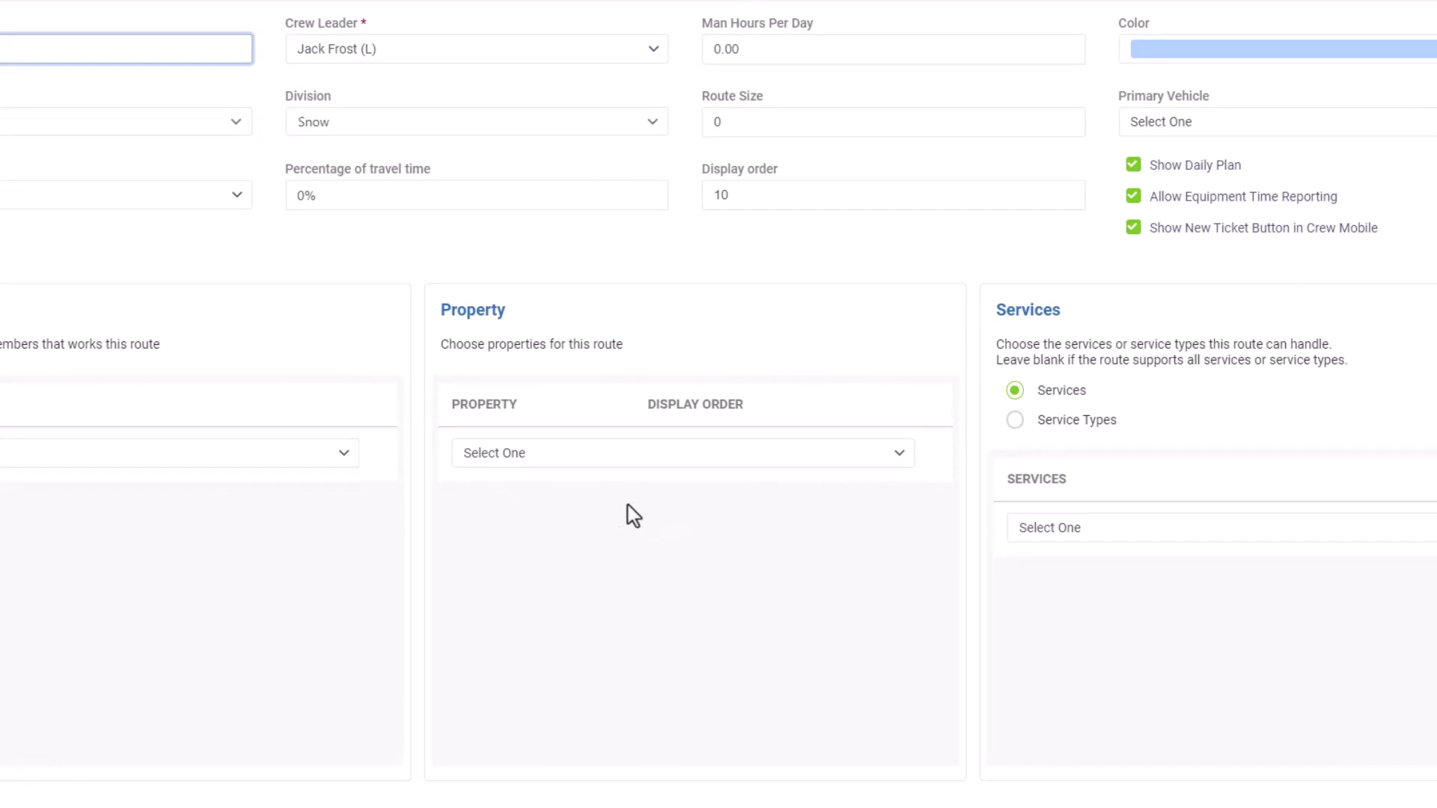
left_click(898, 455)
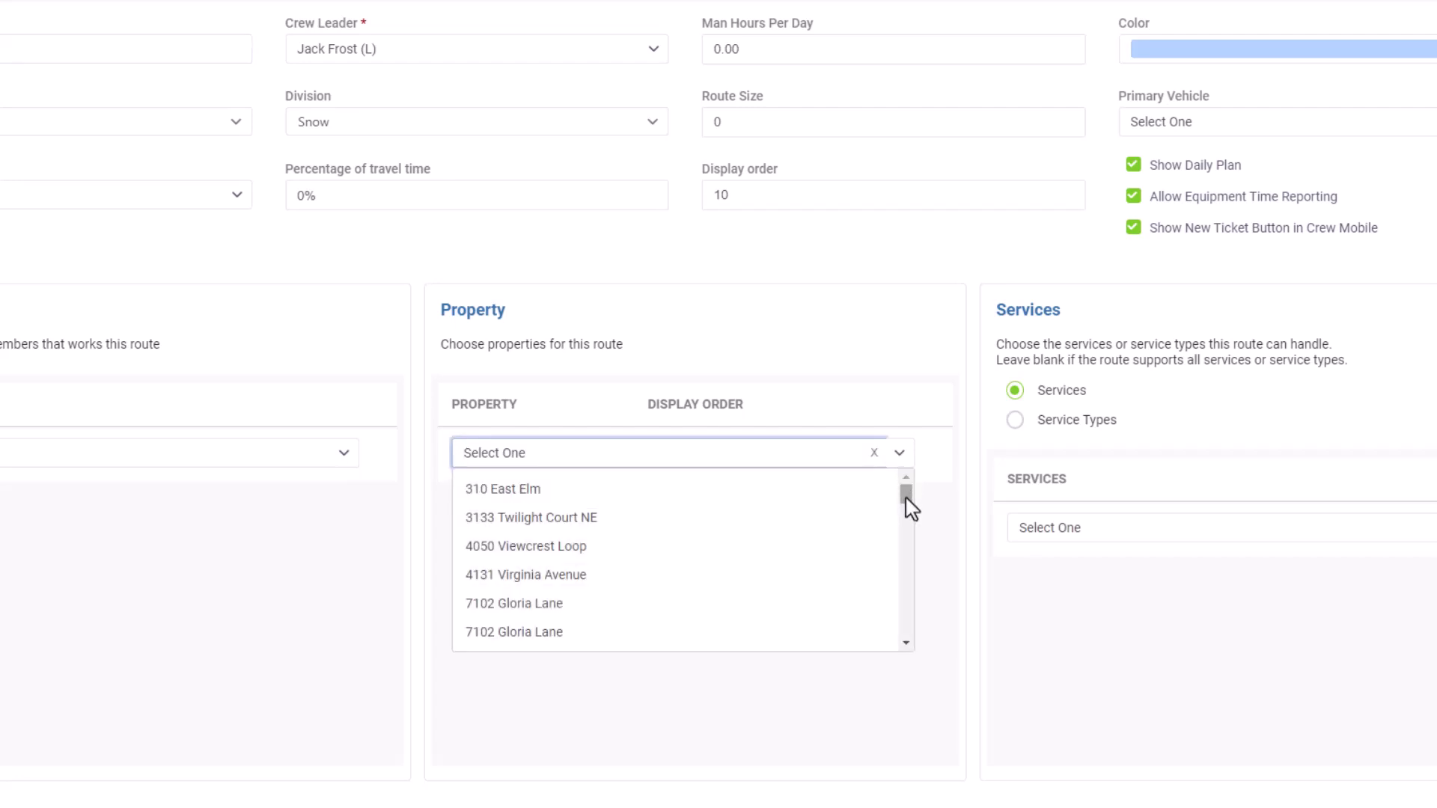
type("astar")
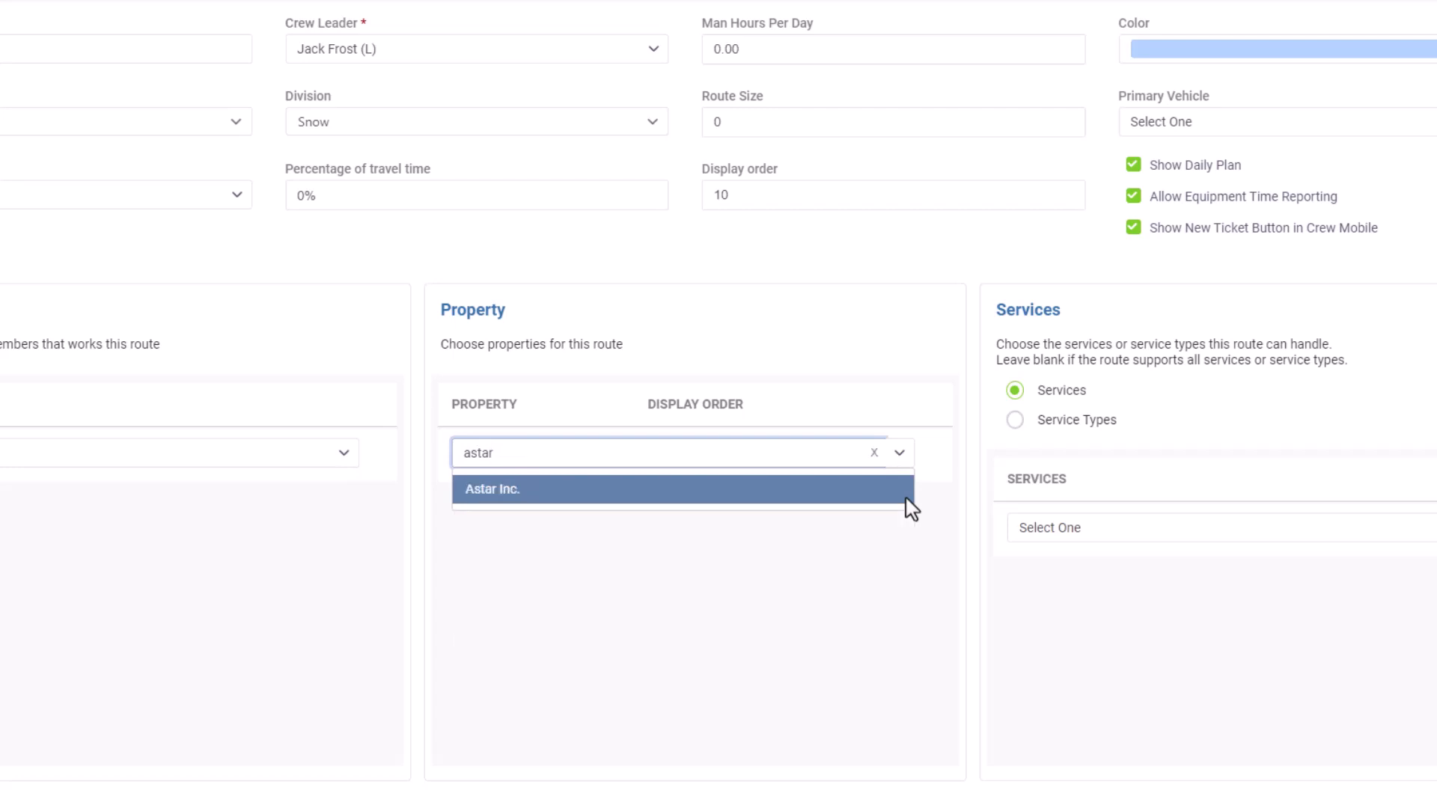
left_click(866, 495)
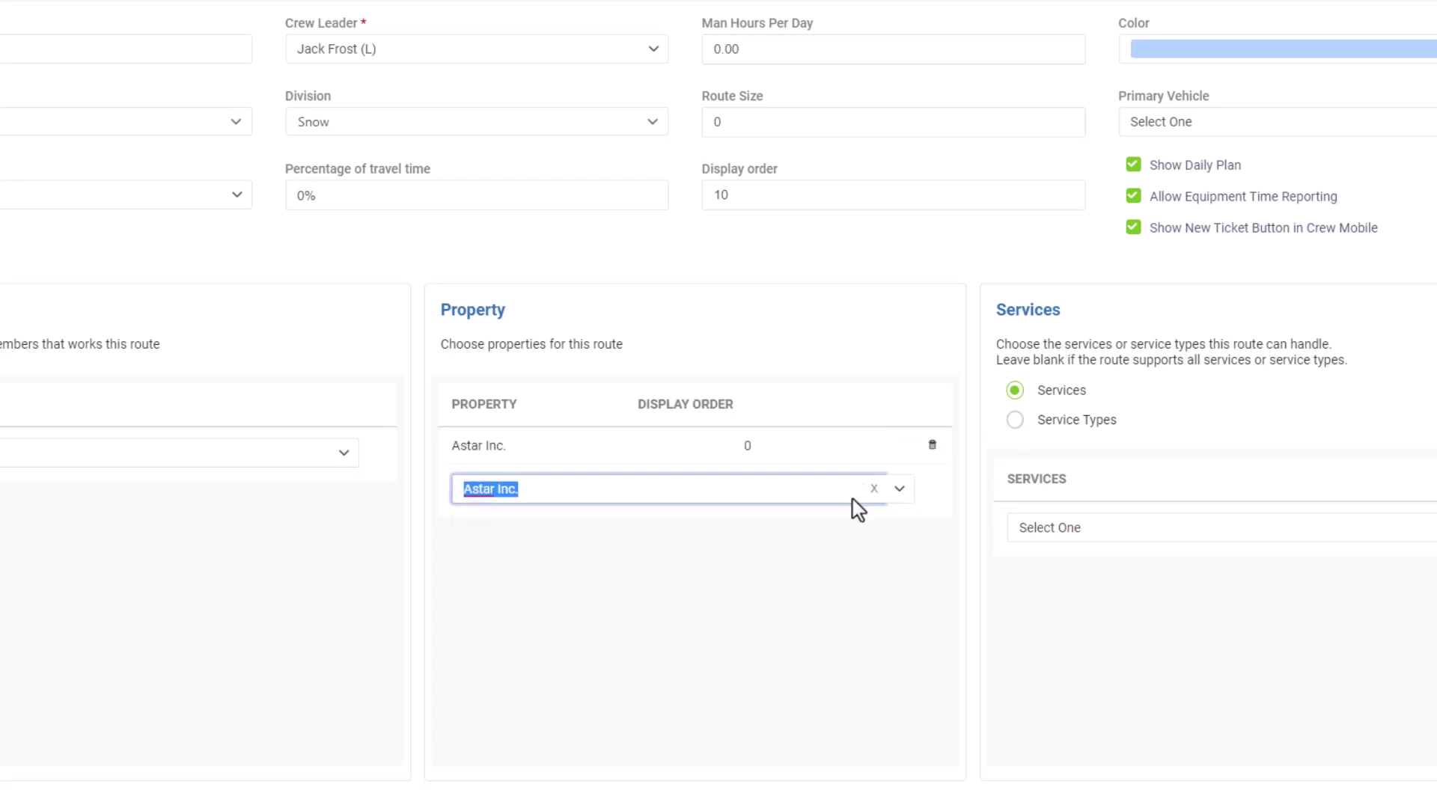
type("cor")
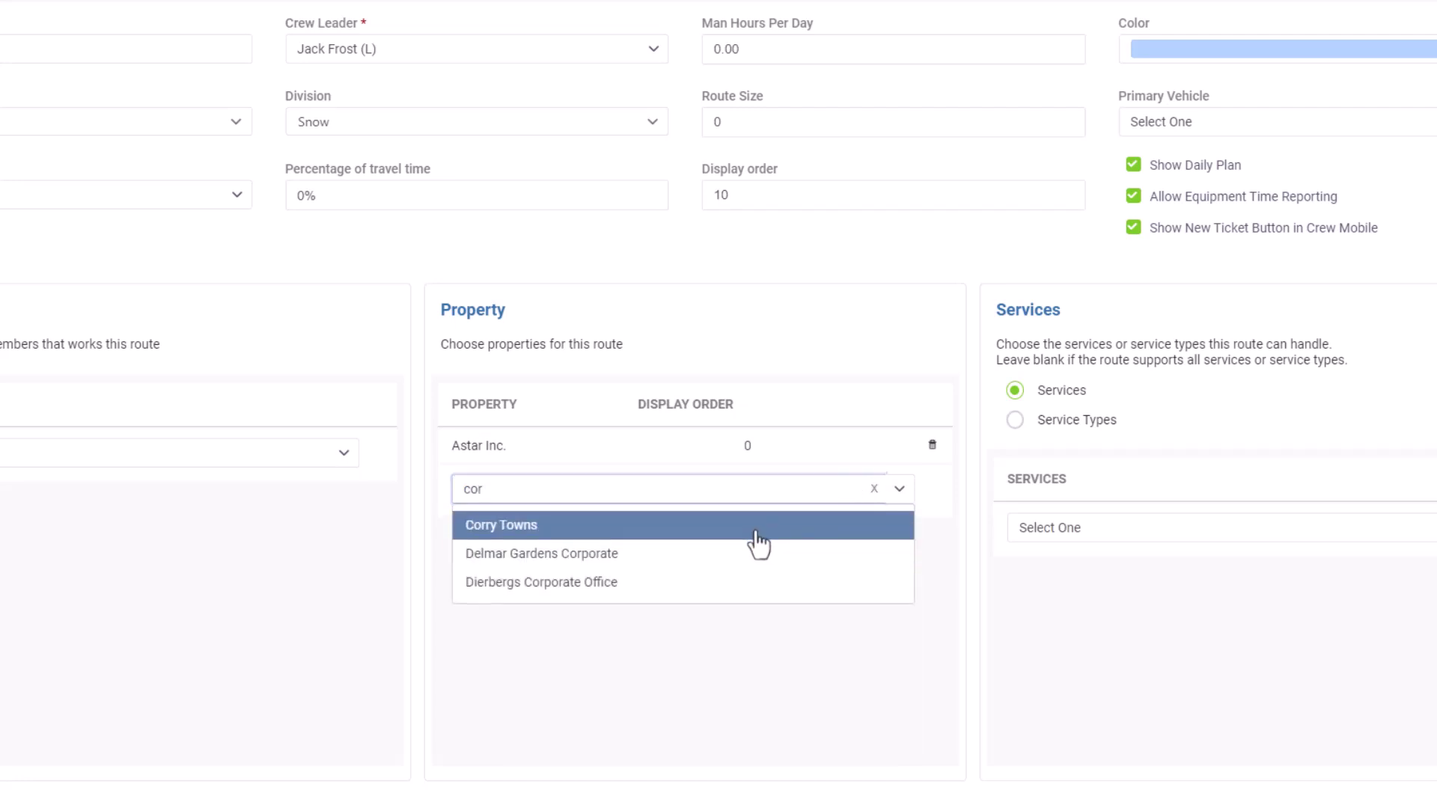
left_click(757, 525)
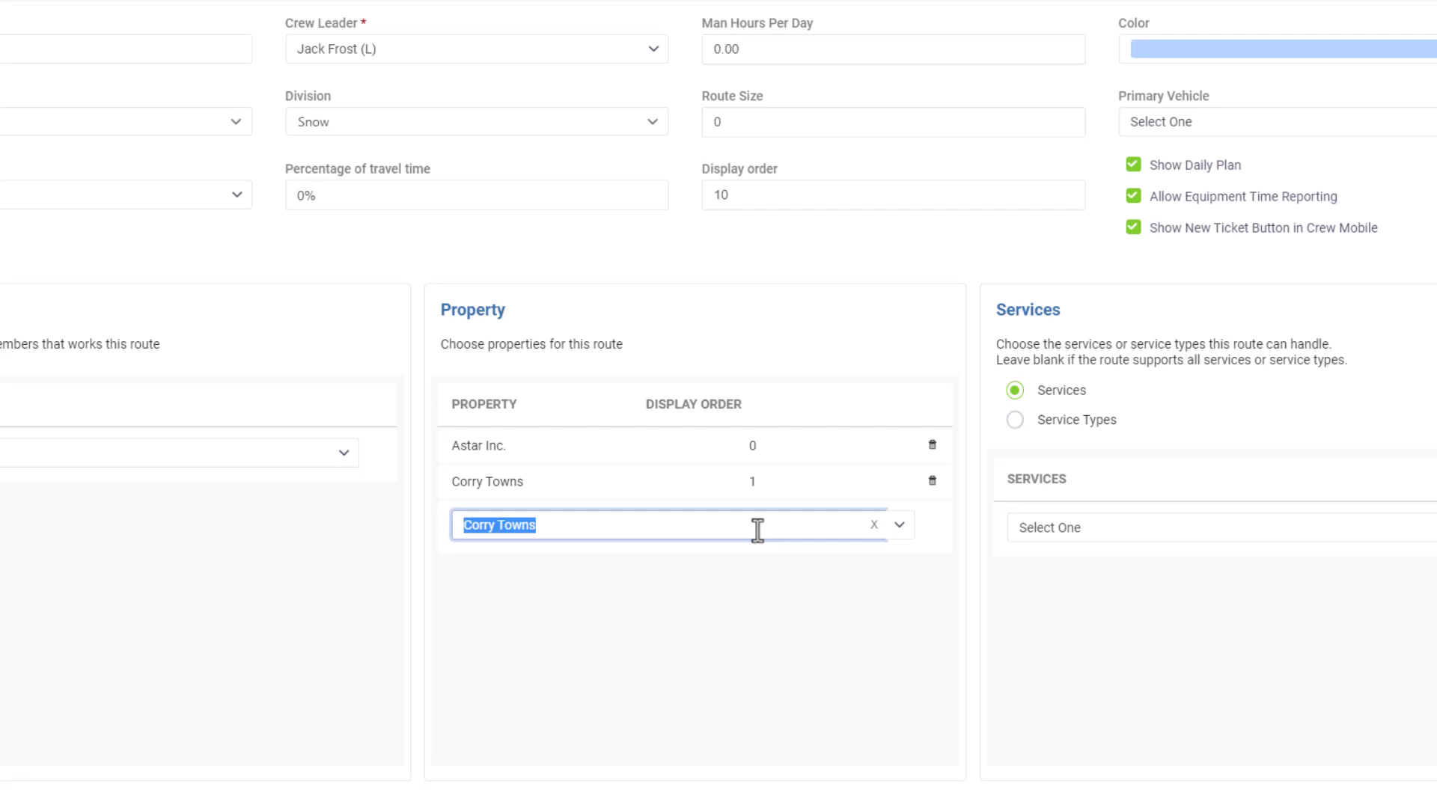
type("signet")
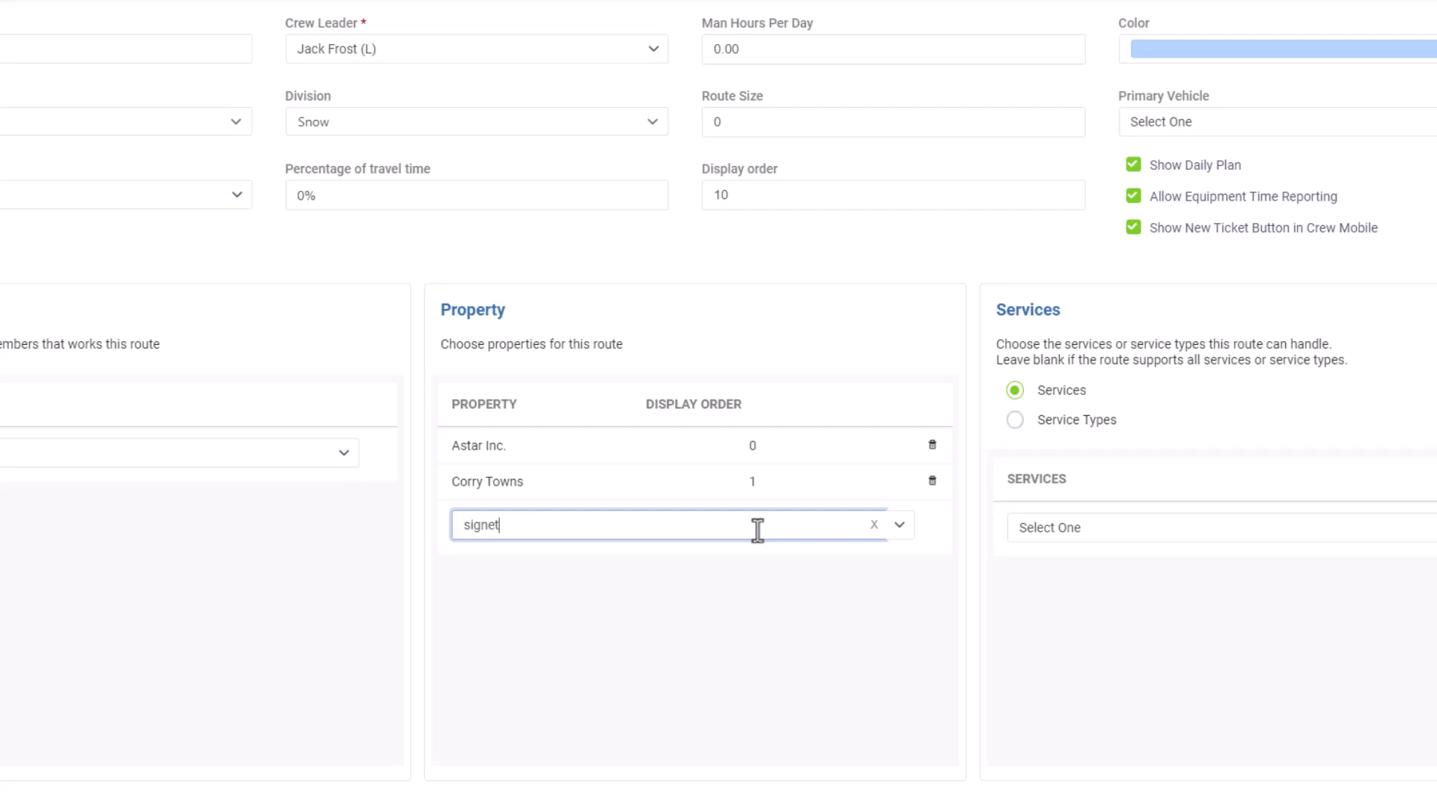
left_click(736, 567)
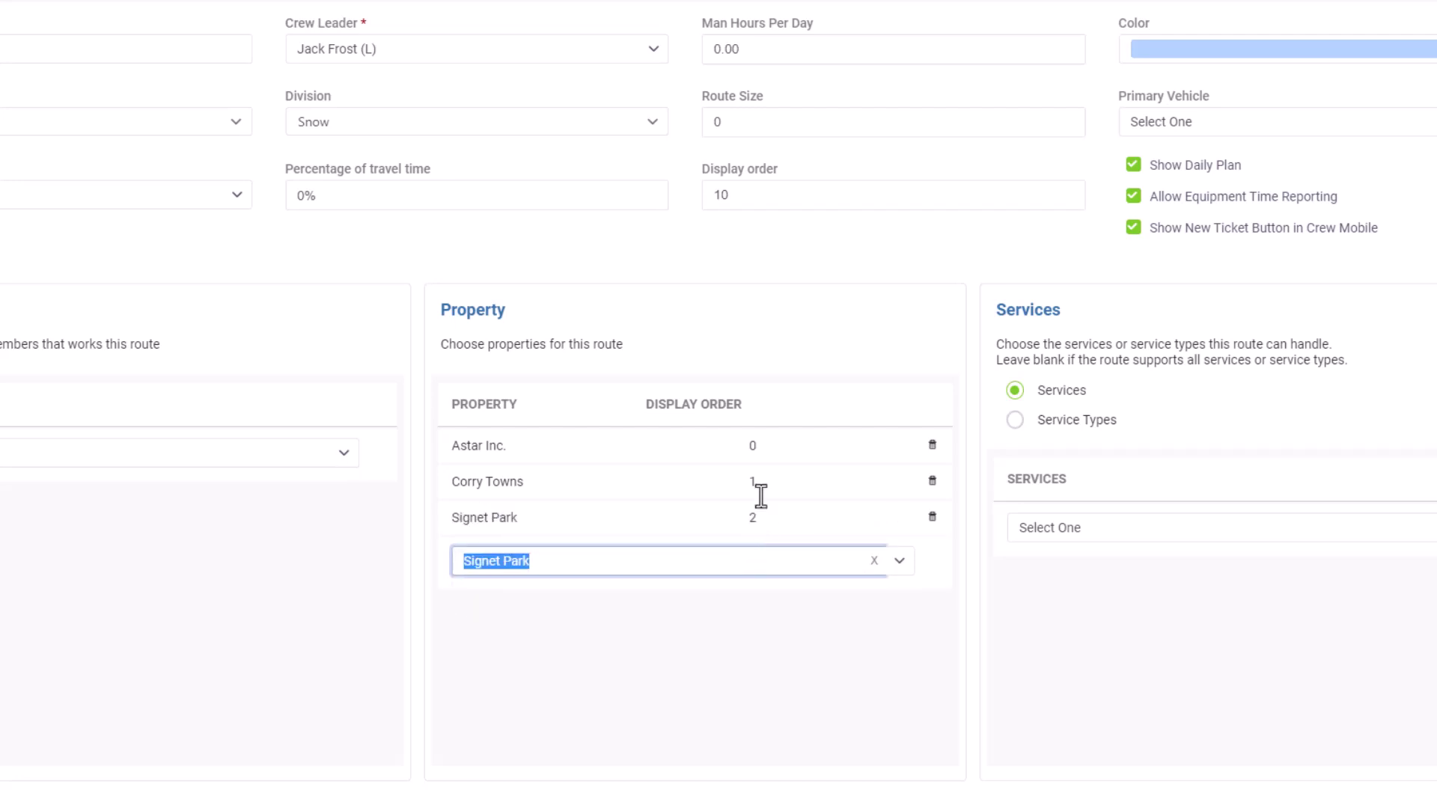
left_click(832, 336)
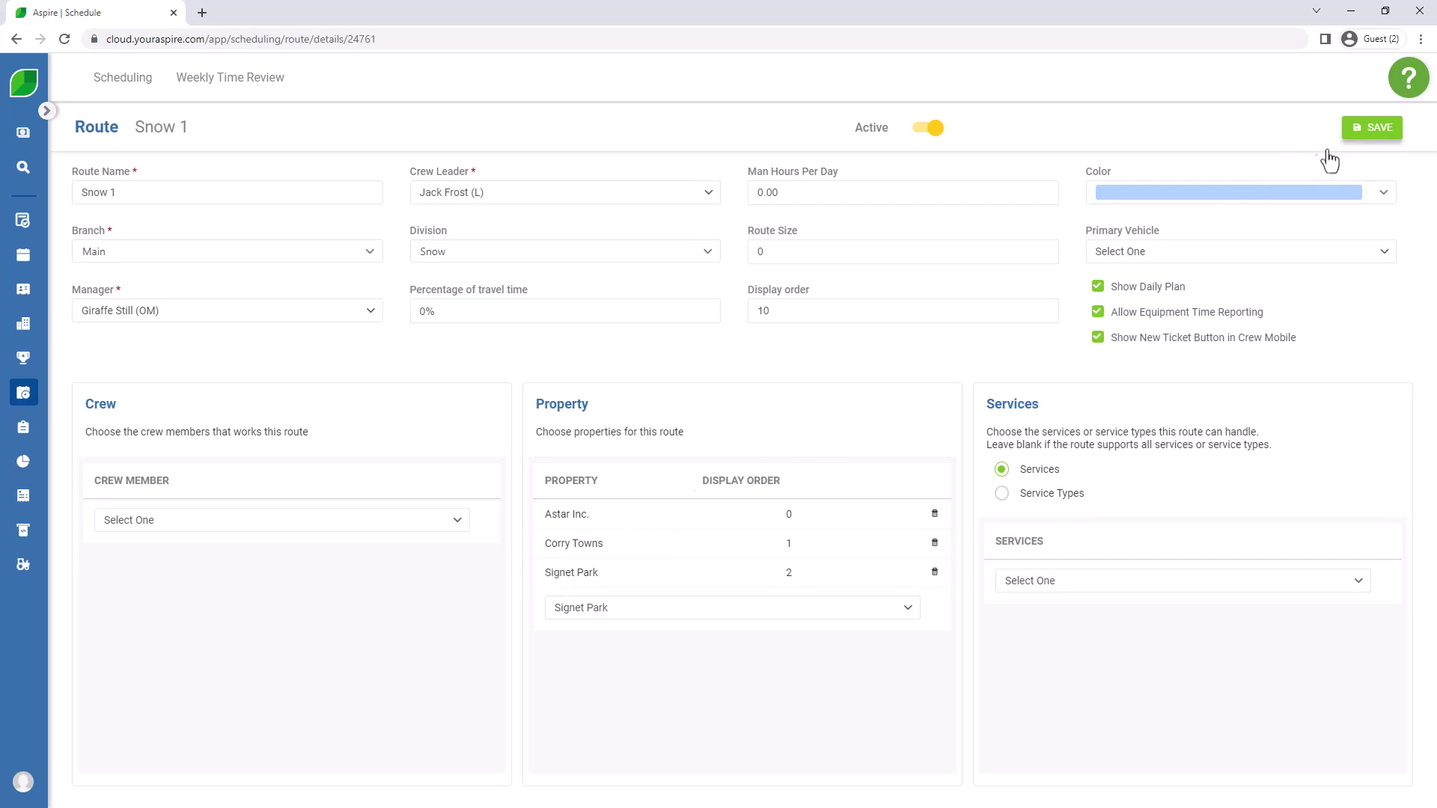
Save the Snow 1 route with Astar Inc., Corry Towns and Signet Park assigned.
left_click(1370, 128)
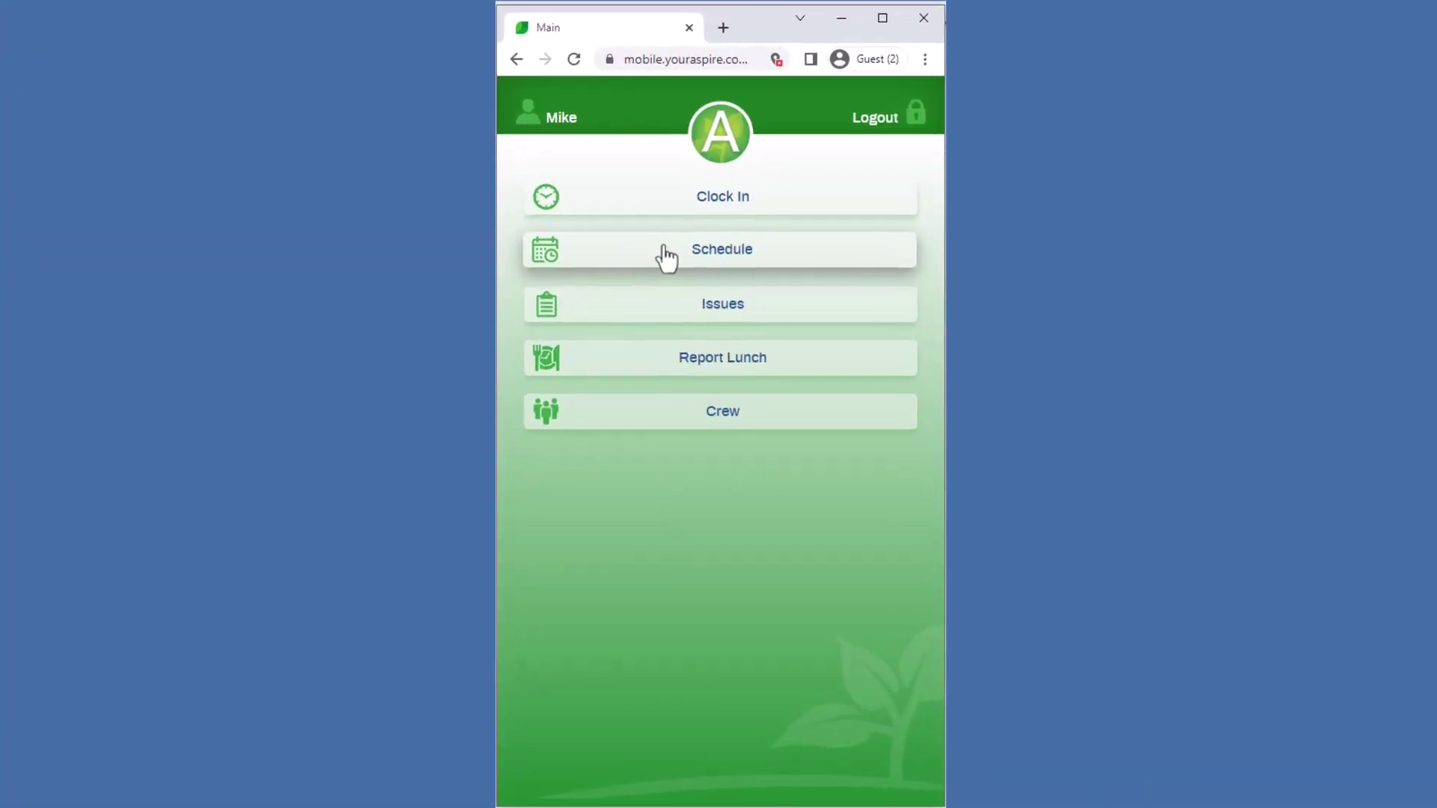
Switch the Crew Mobile schedule to the Snow 1 route for Today.
left_click(666, 258)
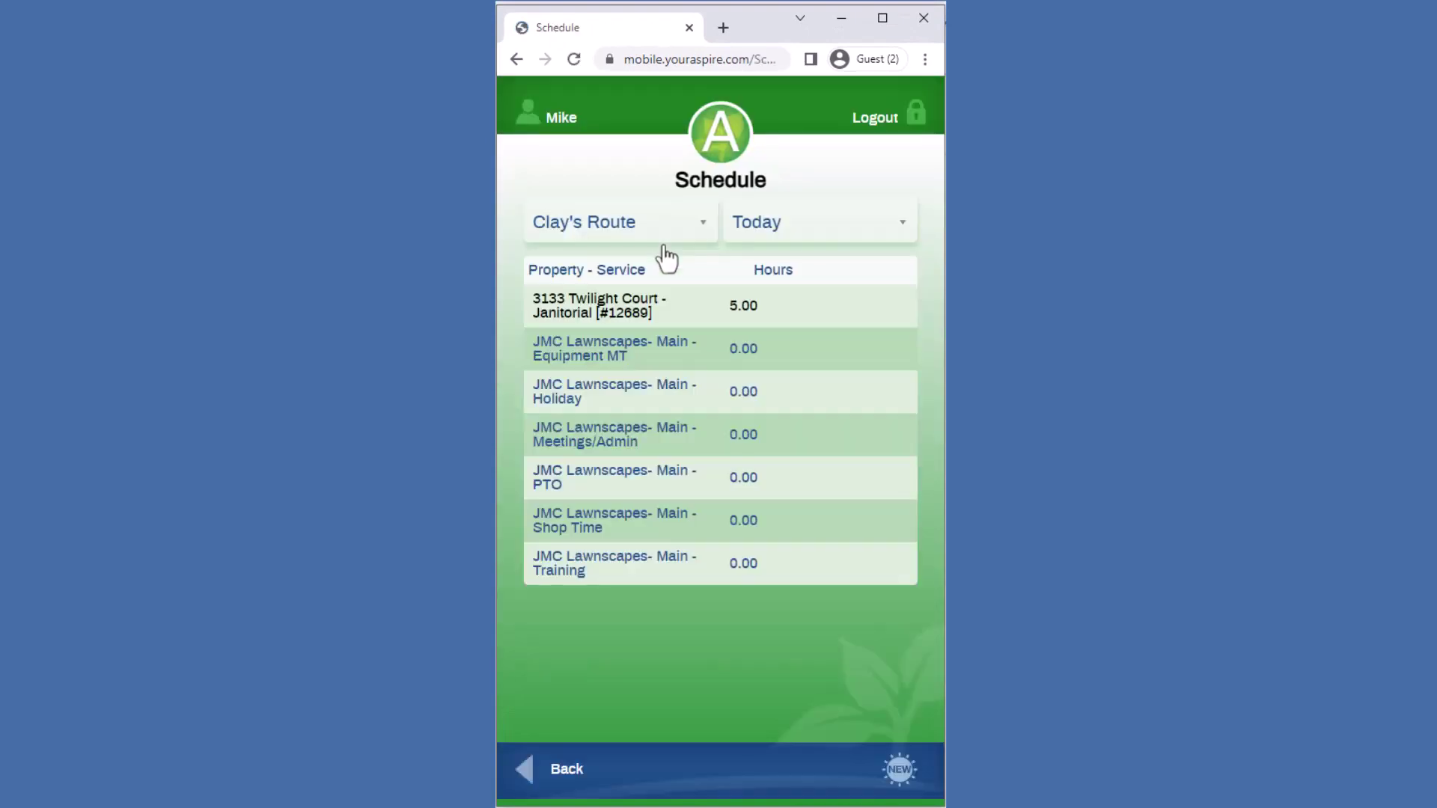
left_click(695, 234)
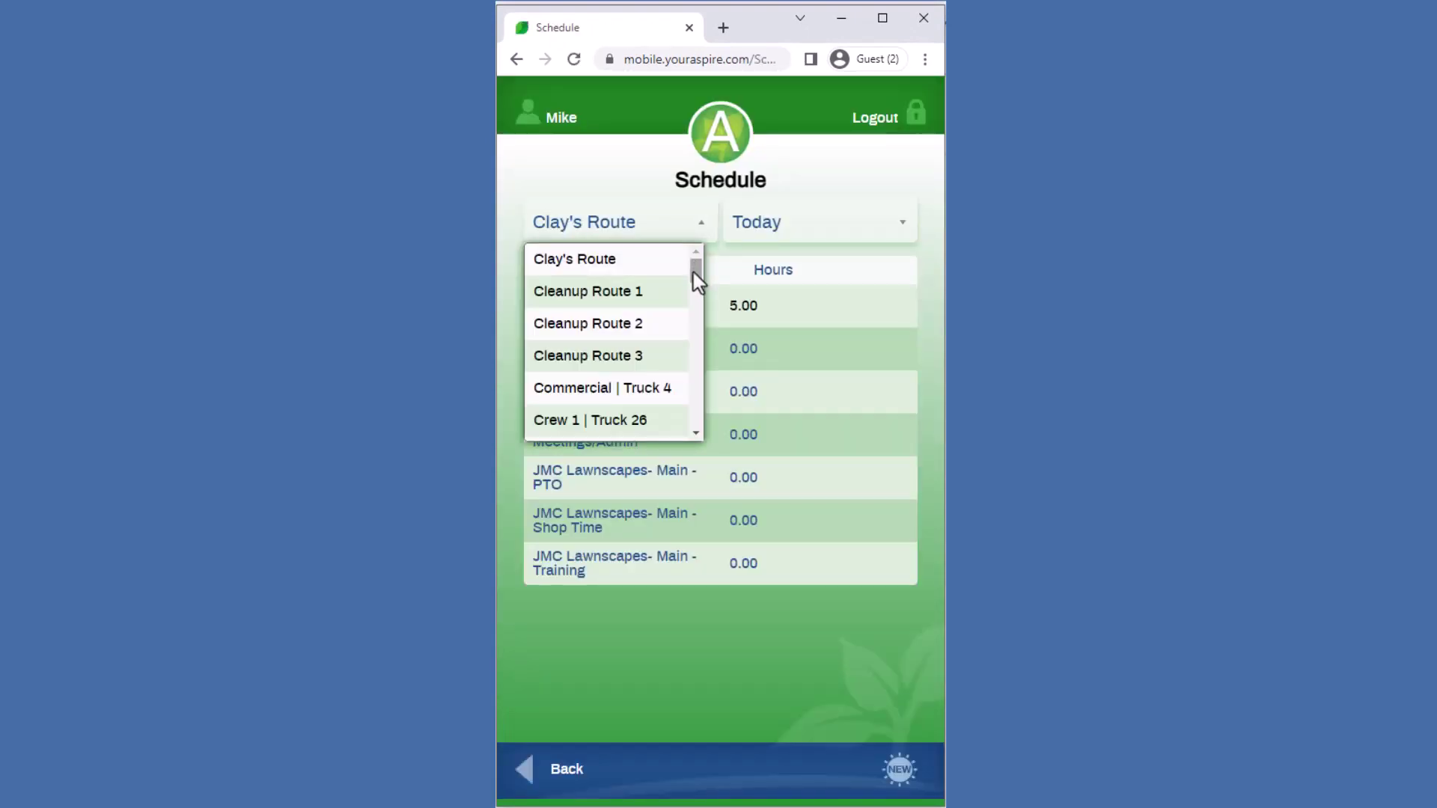
left_click_drag(694, 277, 702, 399)
left_click(566, 369)
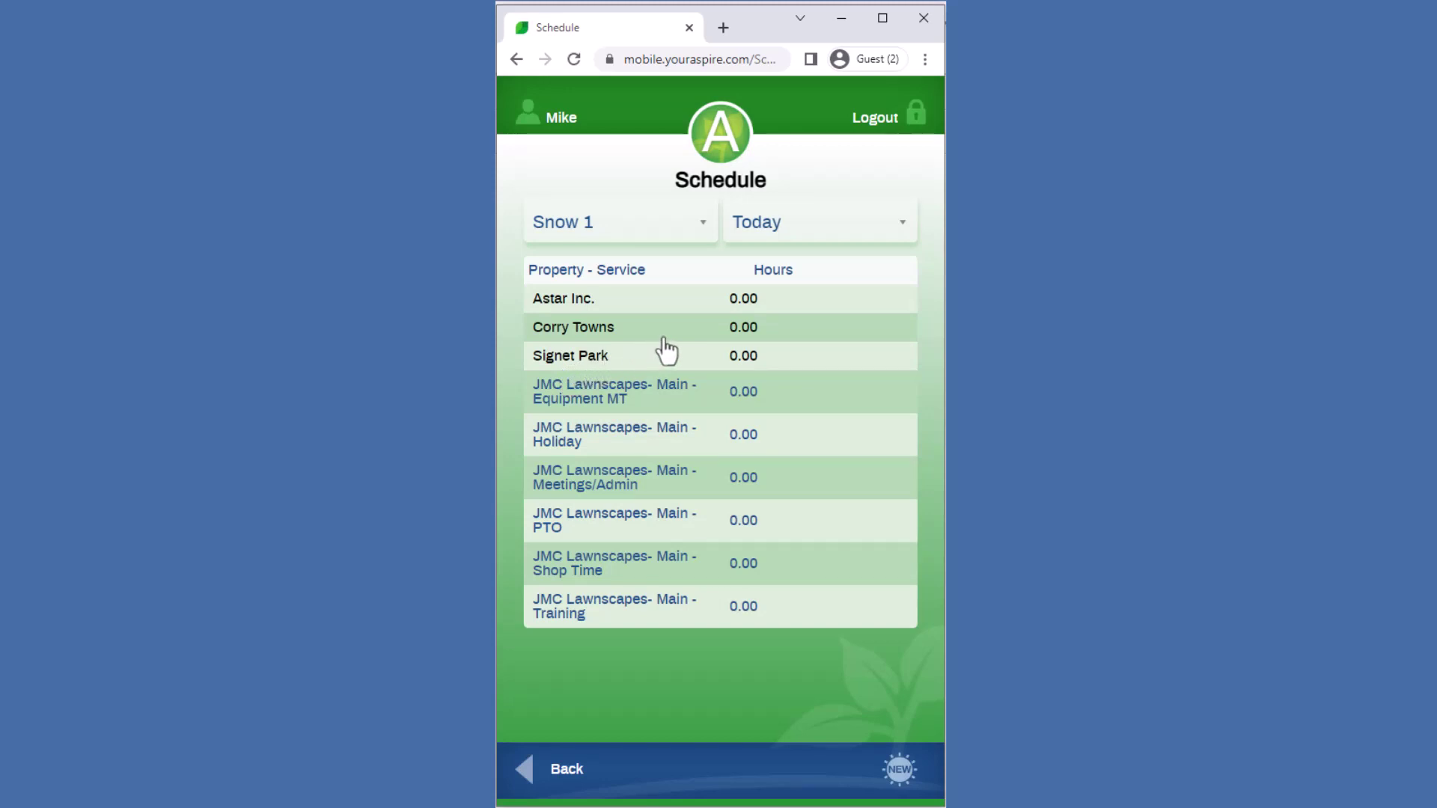
Start a Corry Towns ticket and choose the Snow Plow 1-3" service.
left_click(628, 339)
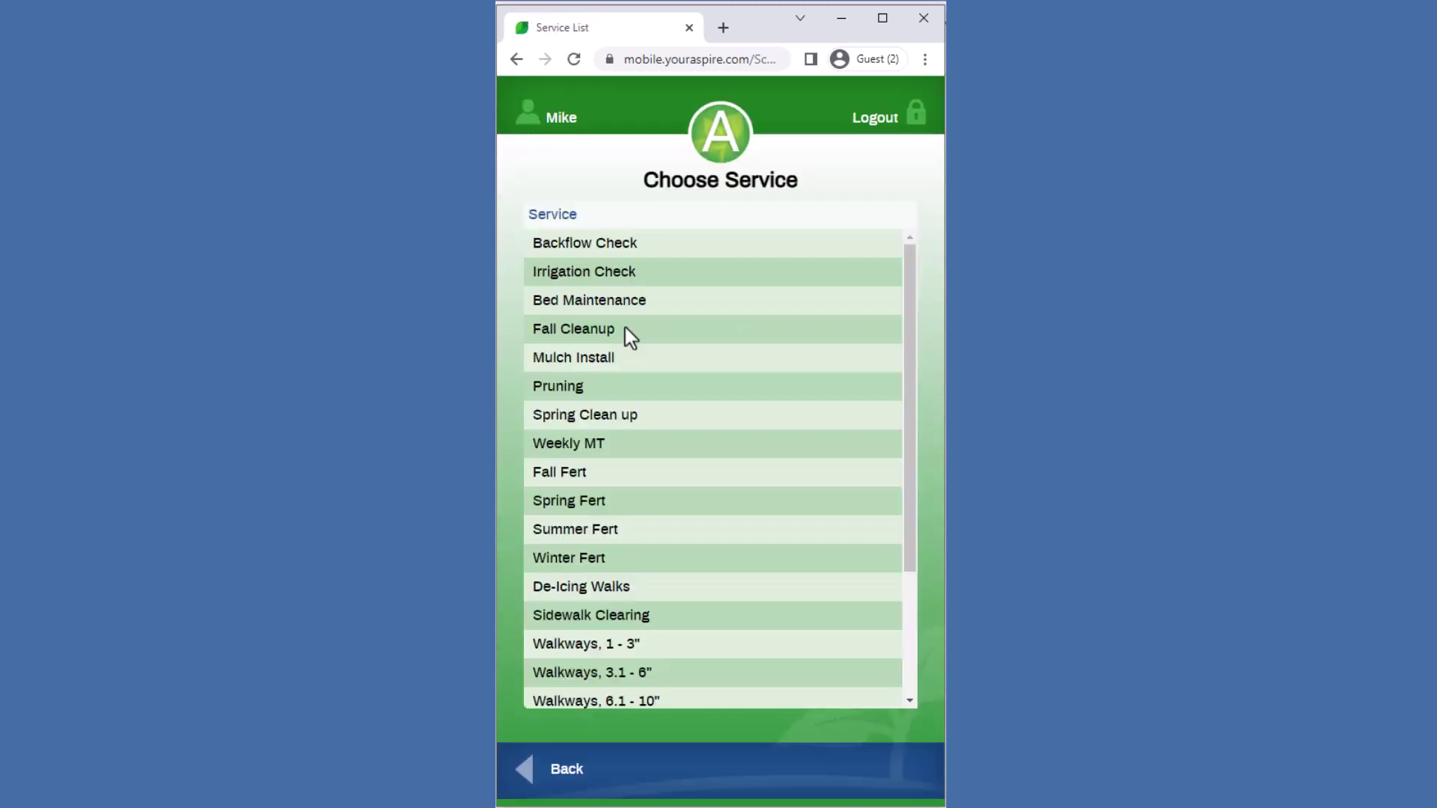
scroll(625, 329, "down", 3)
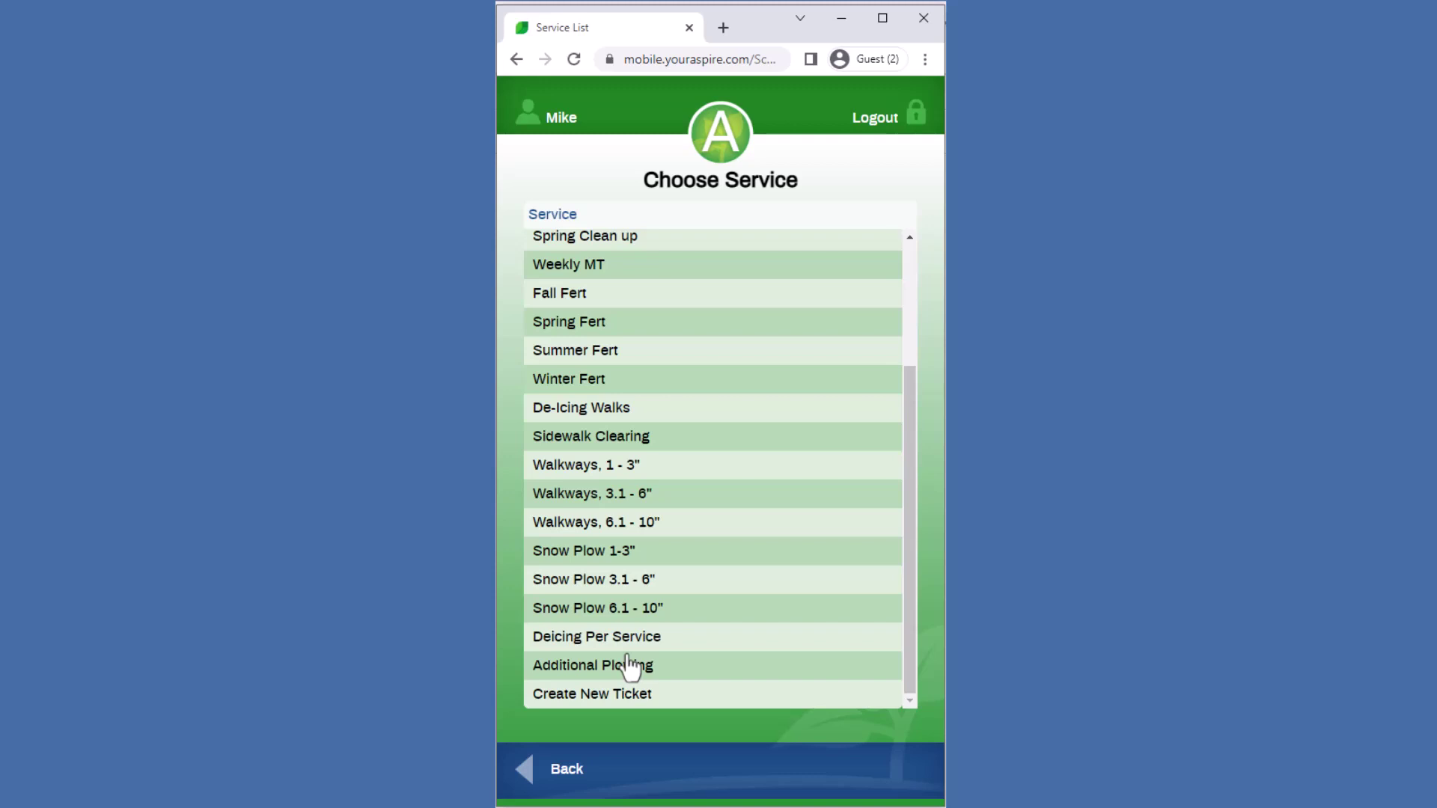
left_click(612, 555)
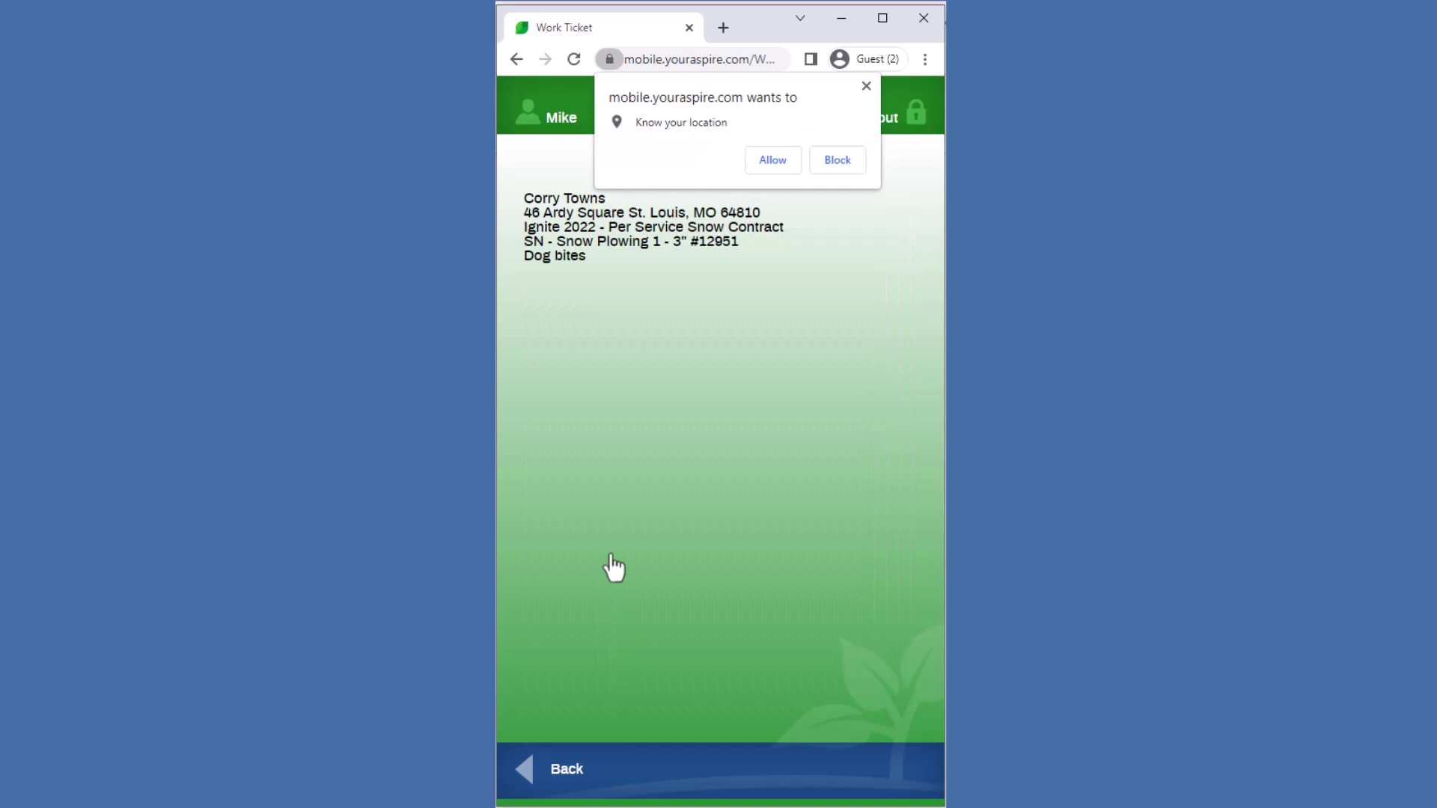
Block location access and go back to the Corry Towns Snow Plow 1-3" ticket menu.
left_click(866, 86)
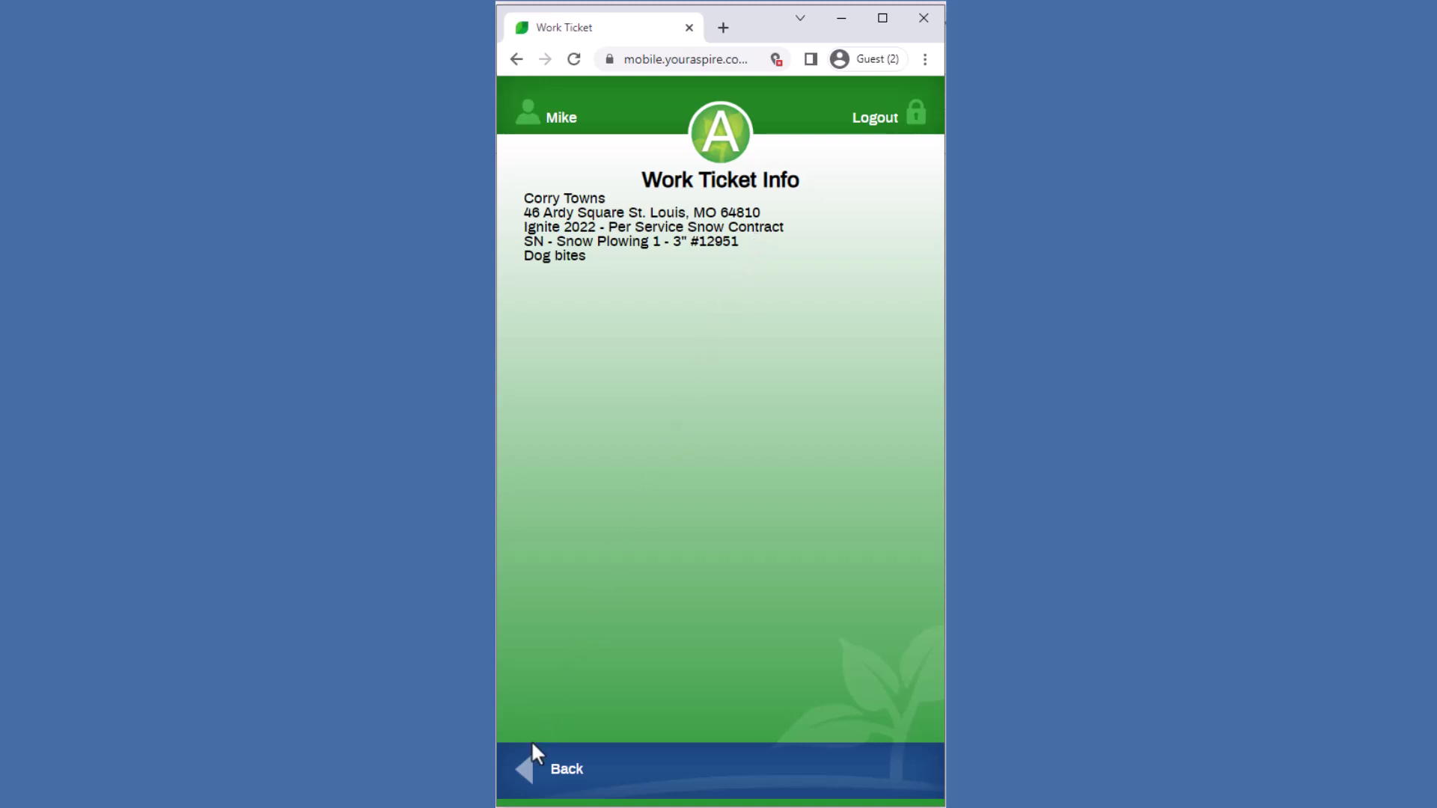
left_click(523, 782)
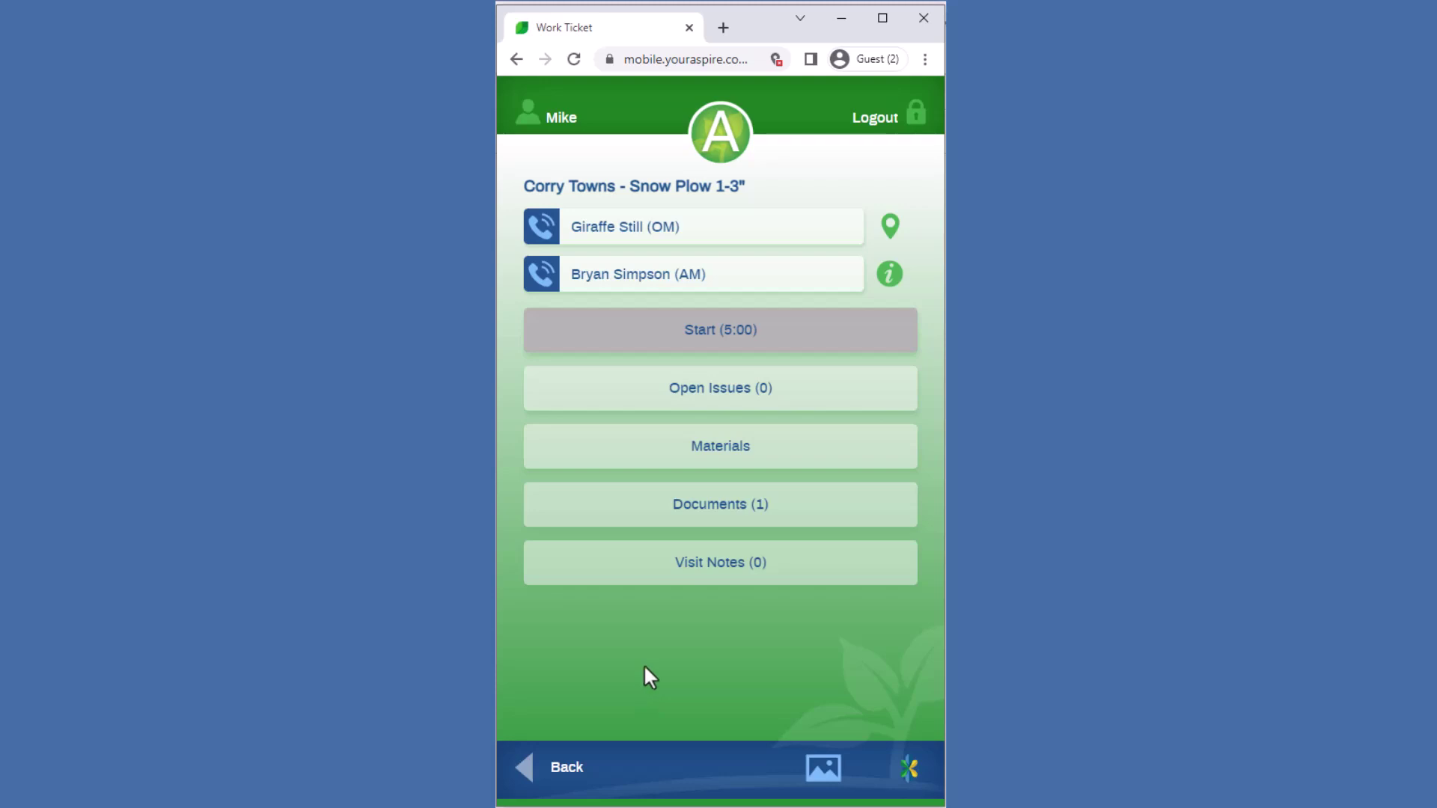
Return to the main menu, block location access, and reopen the Schedule's route list.
left_click(706, 139)
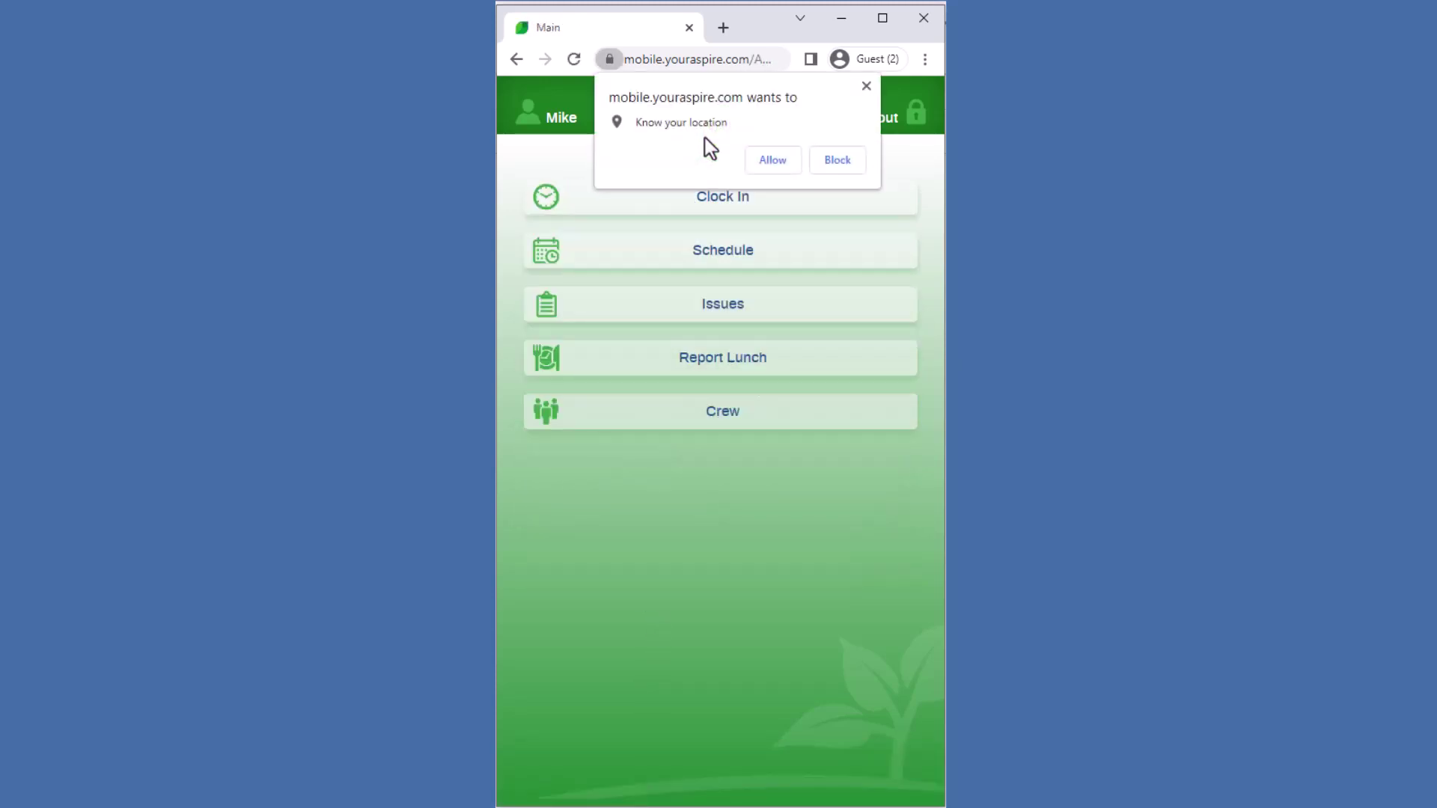
left_click(865, 87)
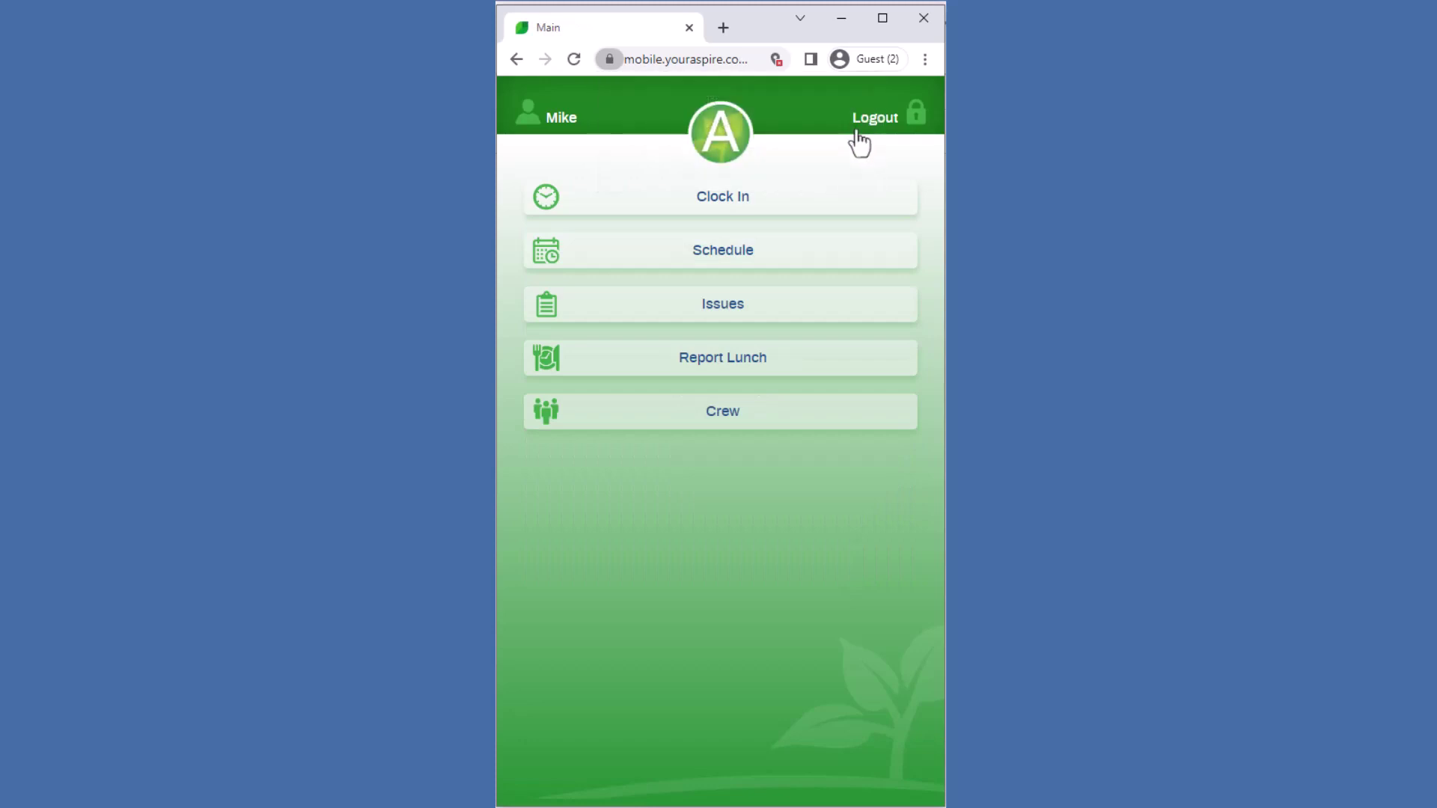
left_click(823, 268)
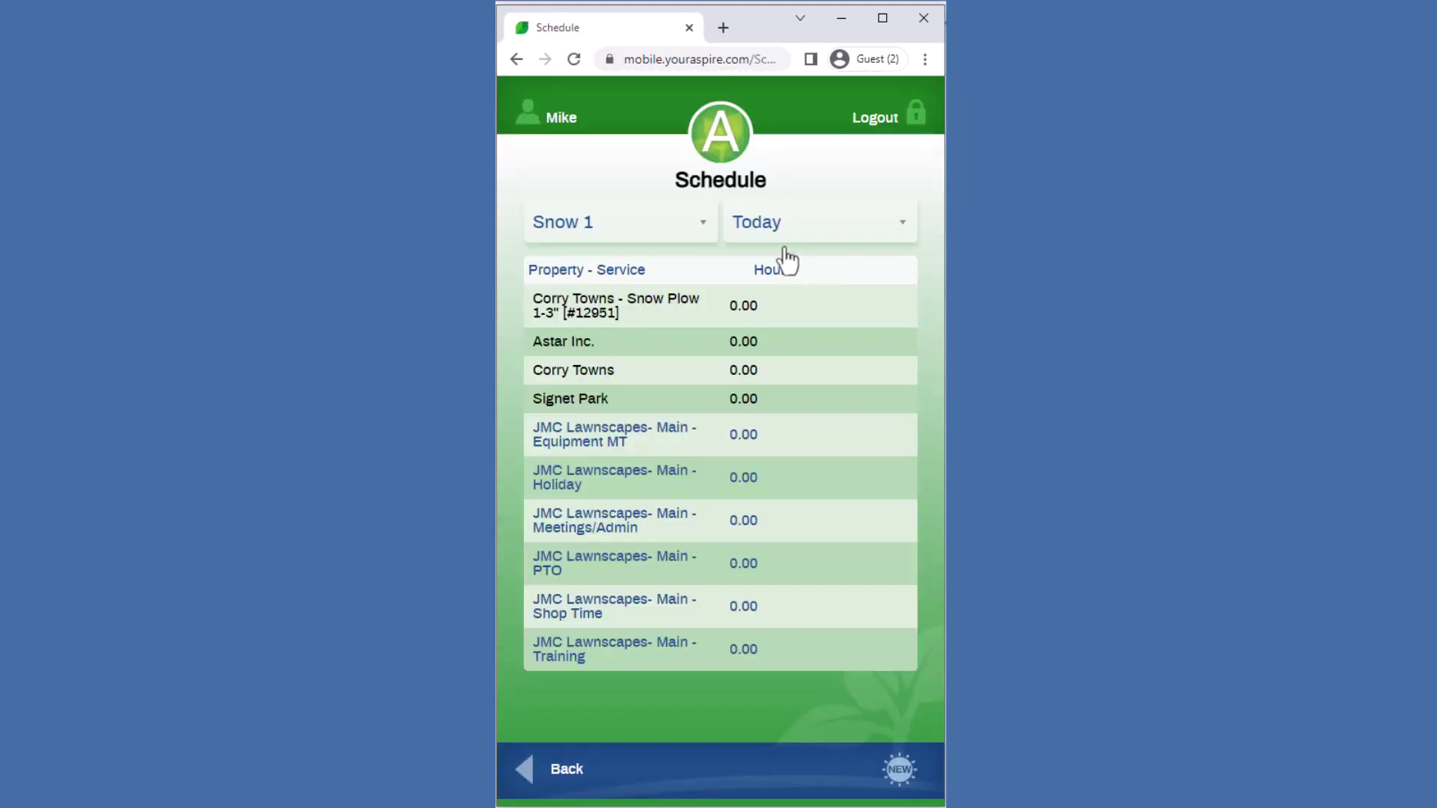
left_click(702, 235)
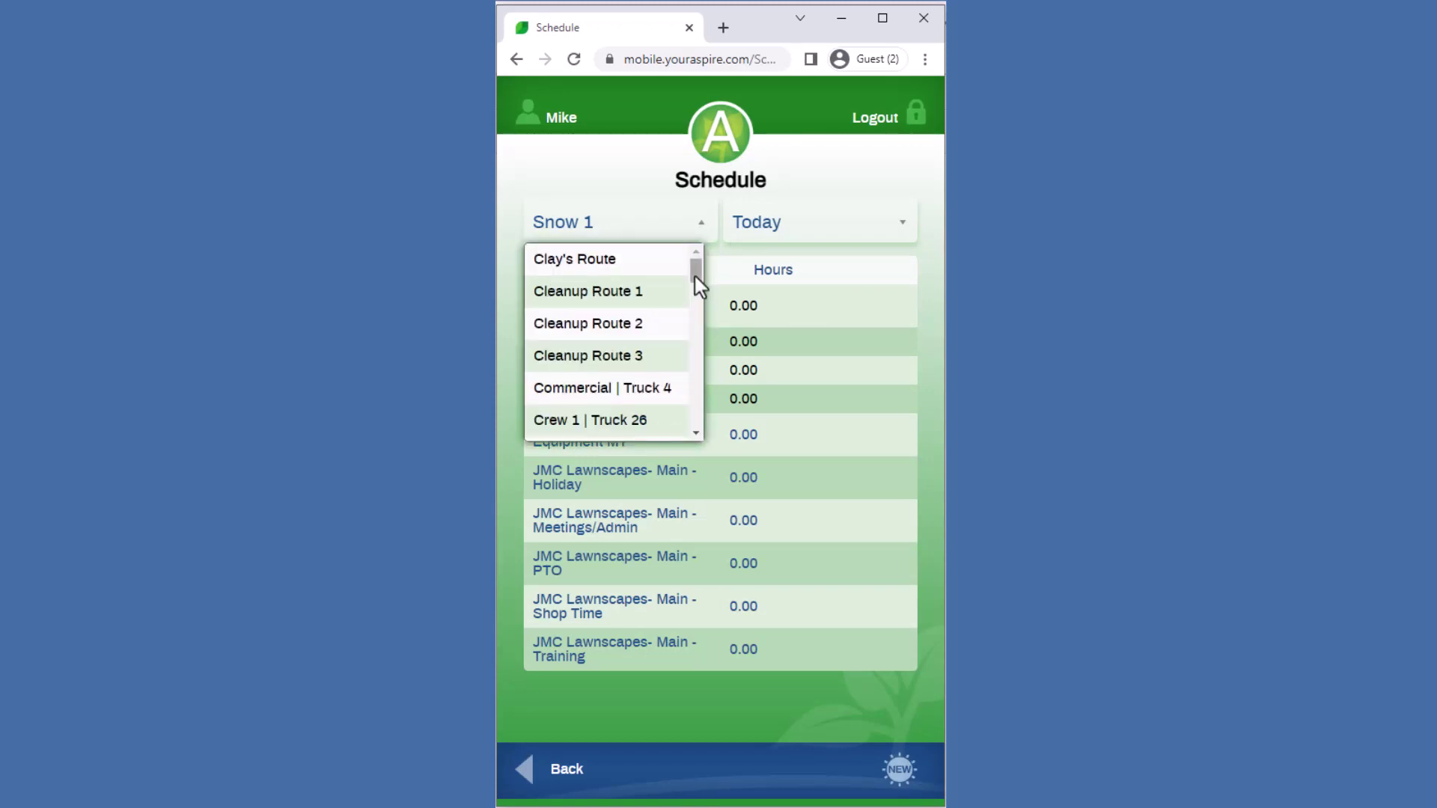
scroll(696, 281, "down", 2)
left_click_drag(696, 281, 703, 411)
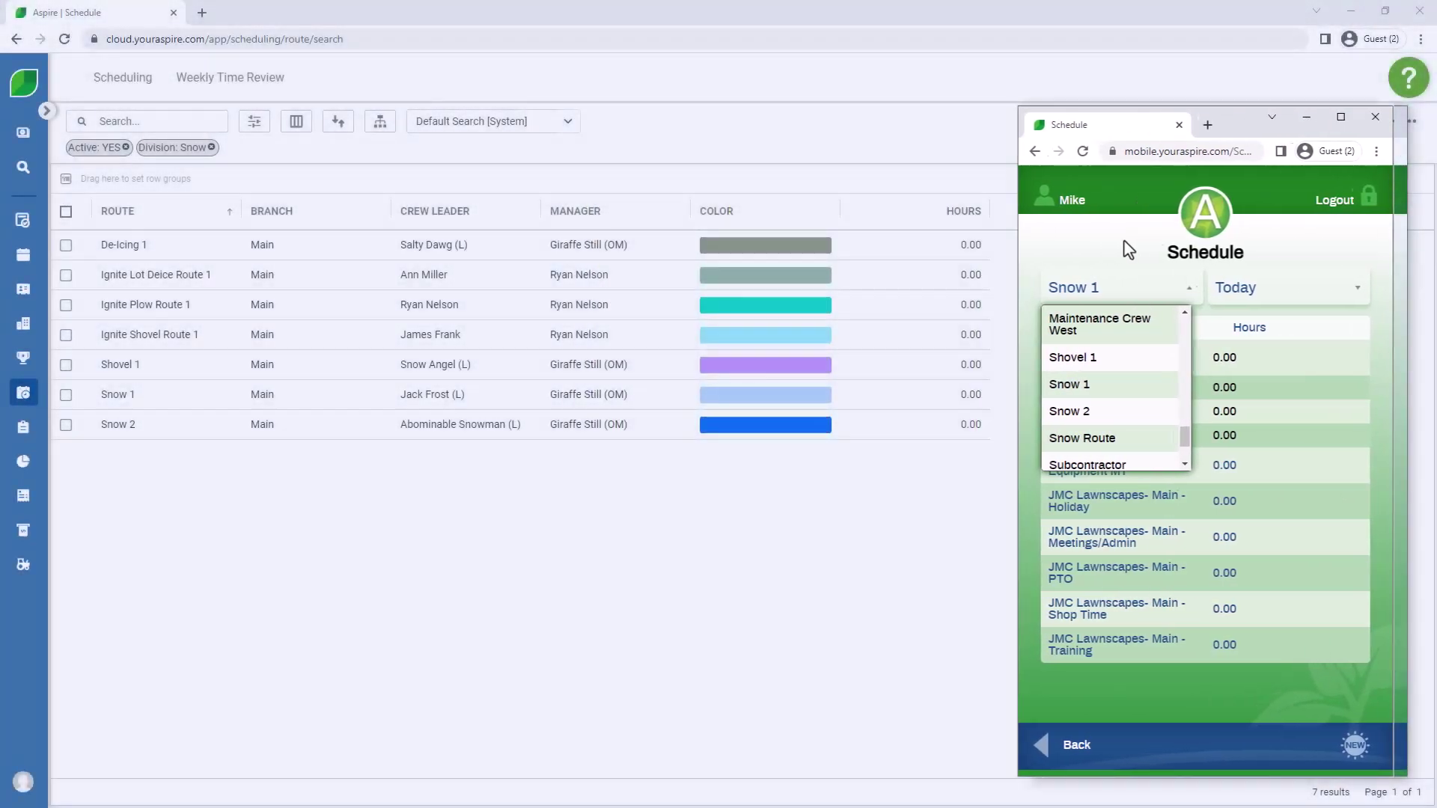
Close the mobile route list and open the Snow 1 row in Aspire's routes grid.
left_click(1143, 250)
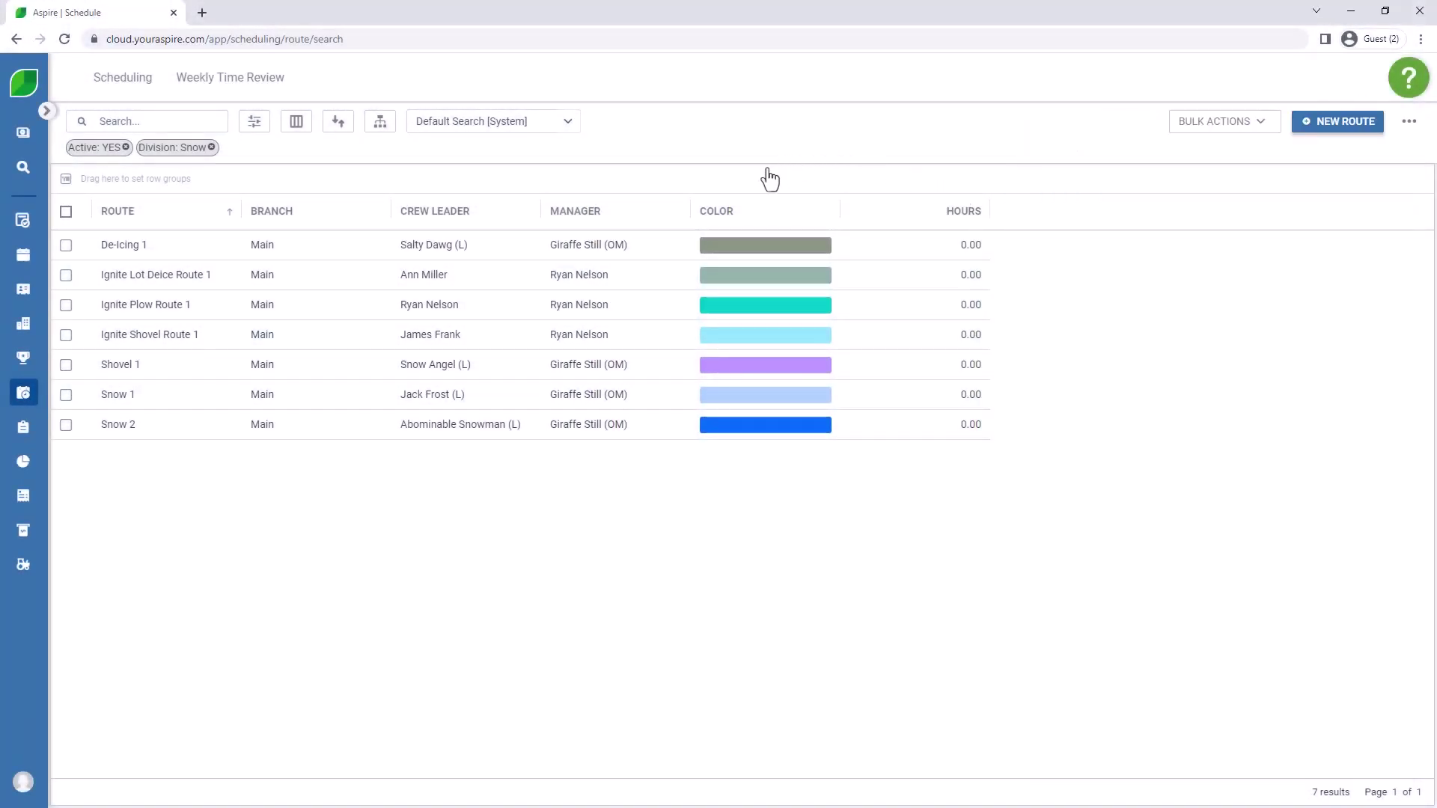
left_click(305, 403)
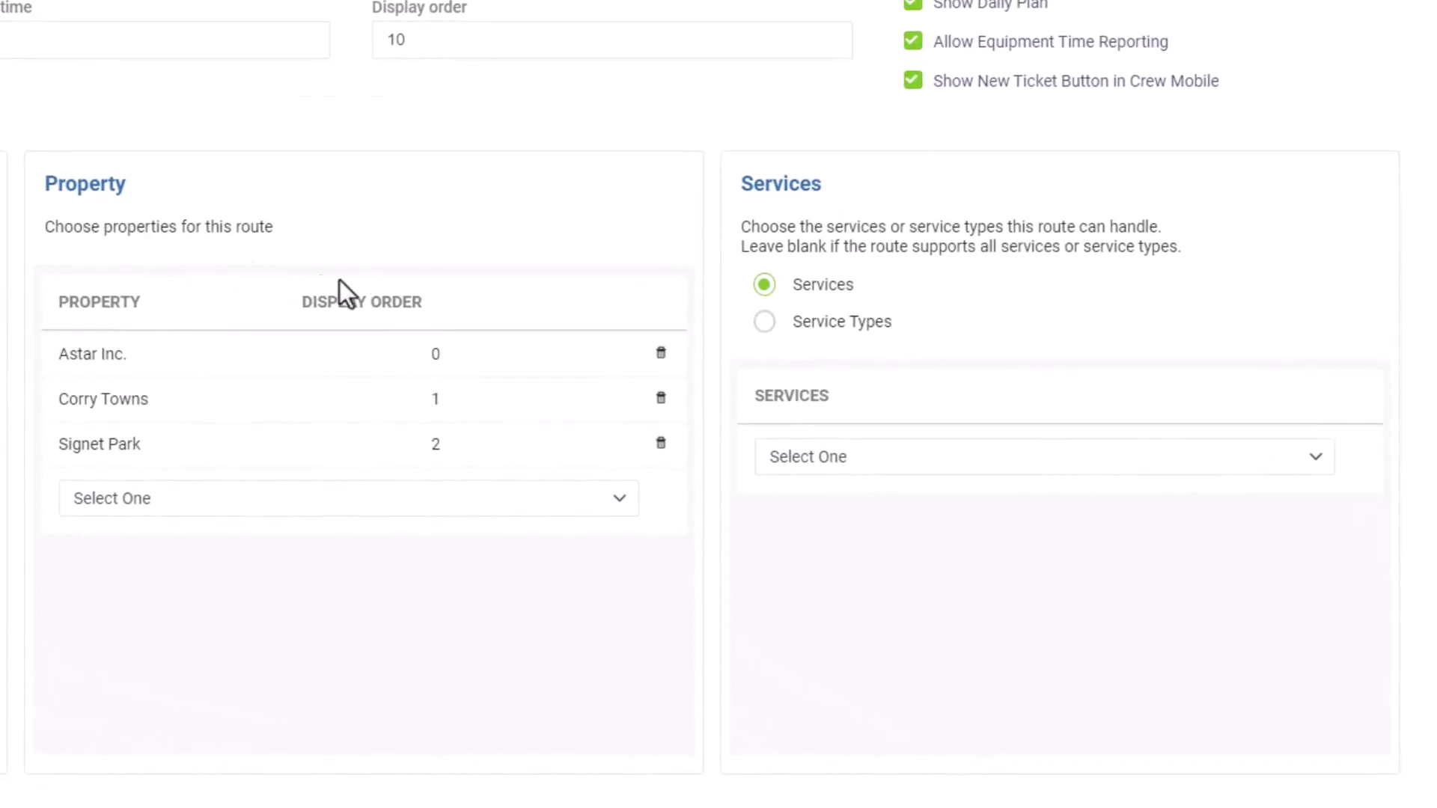
Search the Snow 1 route's Services dropdown for 'plow'.
left_click(1315, 458)
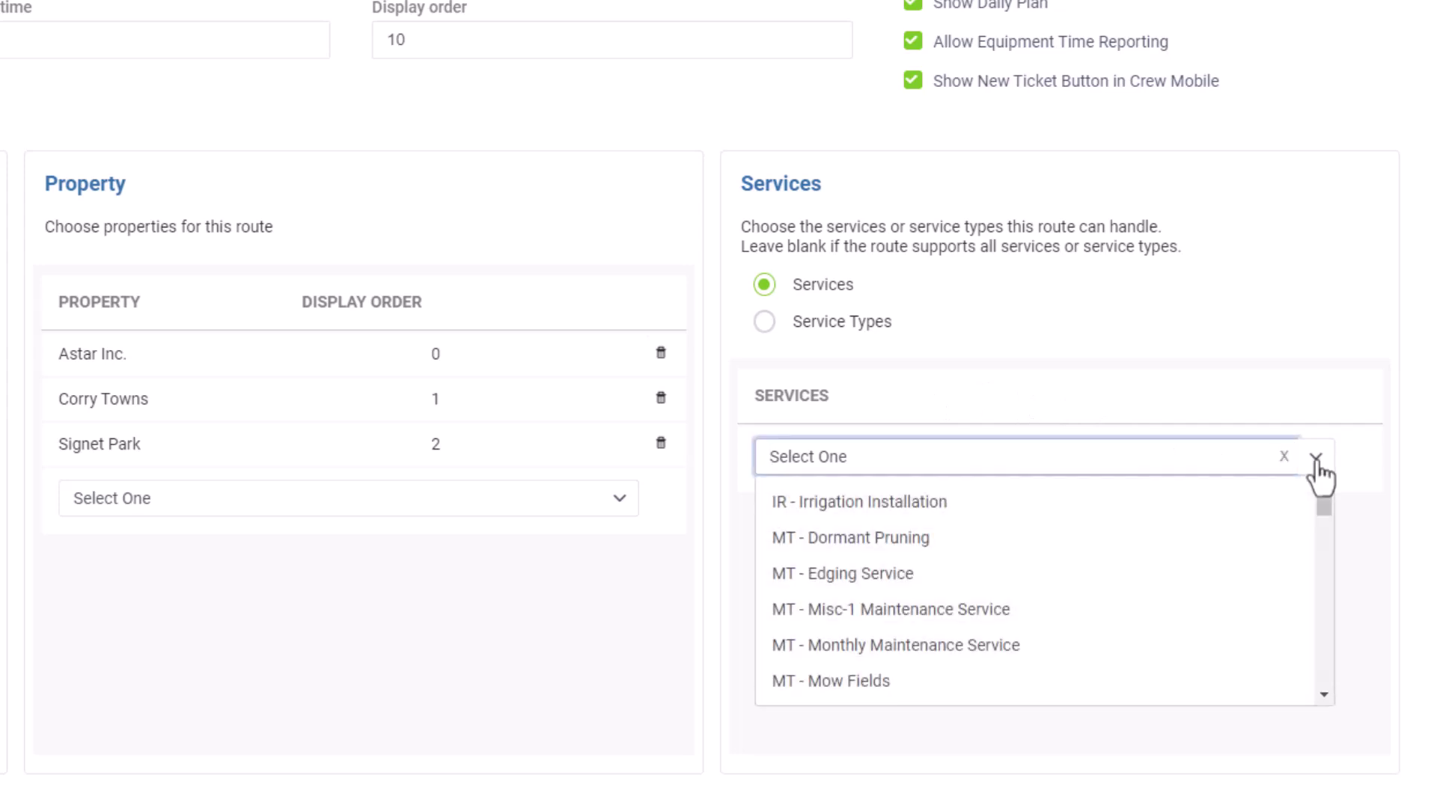
type("plow")
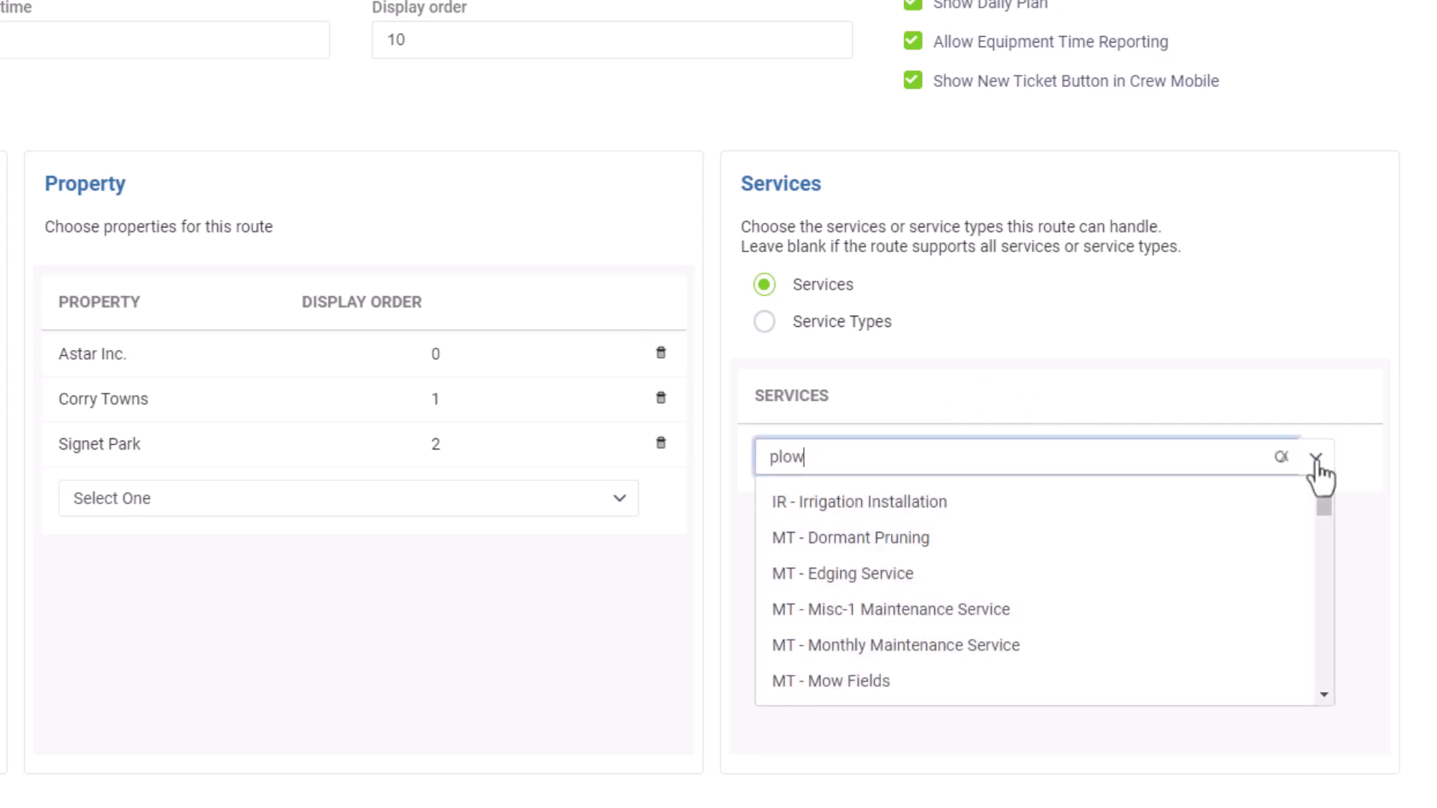